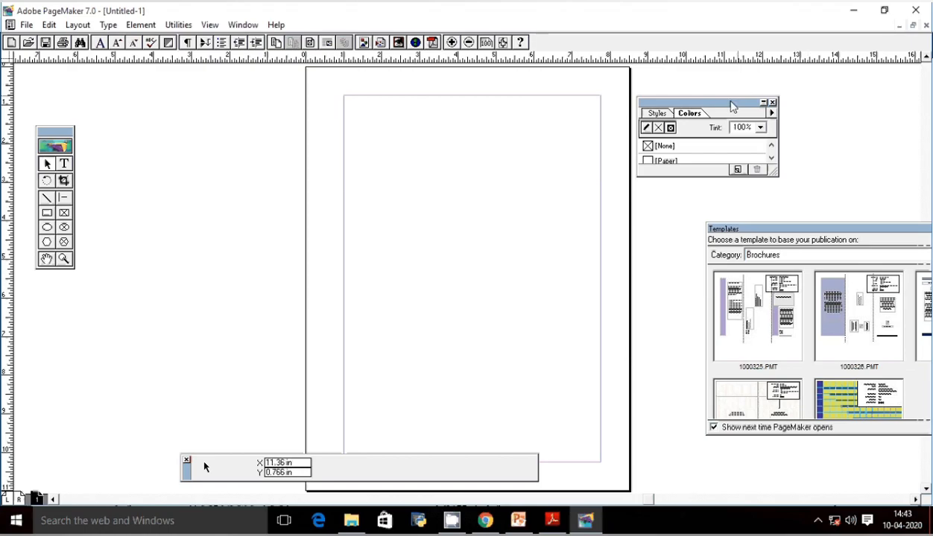
Step: Move the floating Colors palette farther from the page, lengthen it, and display its Styles list
left_click_drag(719, 110, 766, 123)
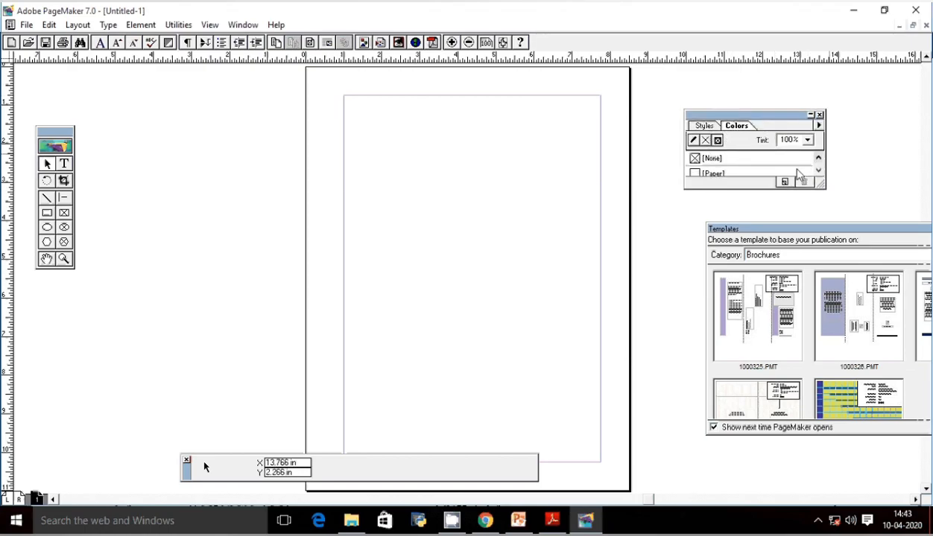
left_click_drag(761, 189, 759, 233)
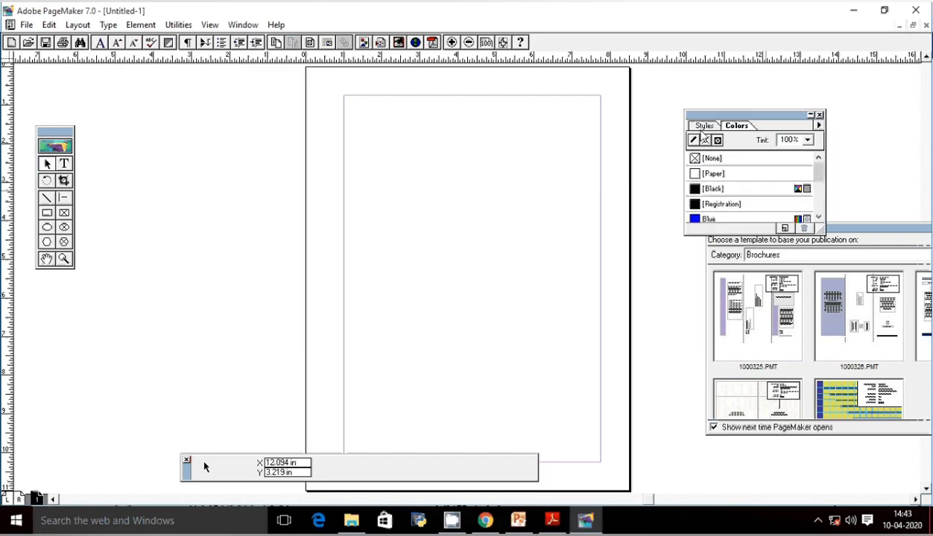
left_click(703, 128)
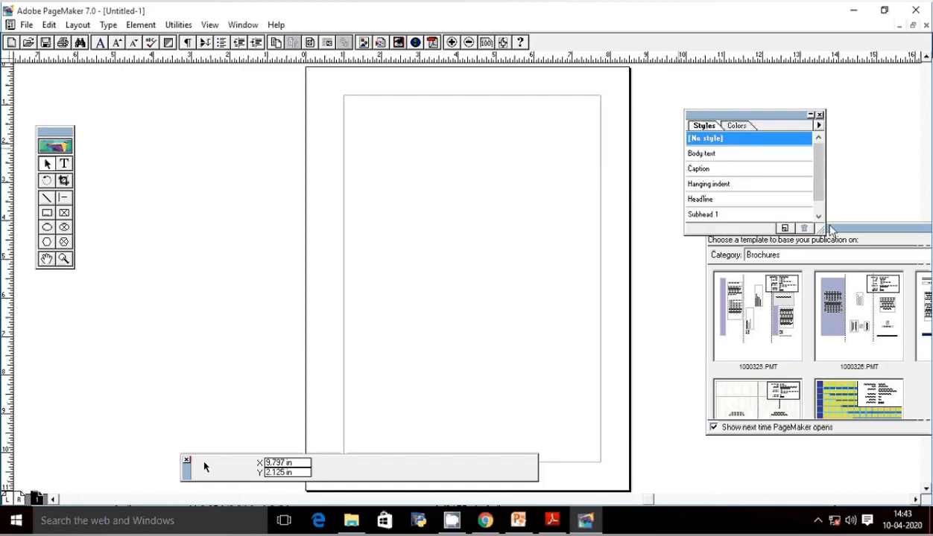
Step: Reposition the Templates window and the floating toolbox so both stay clear of the page
left_click_drag(875, 231, 824, 251)
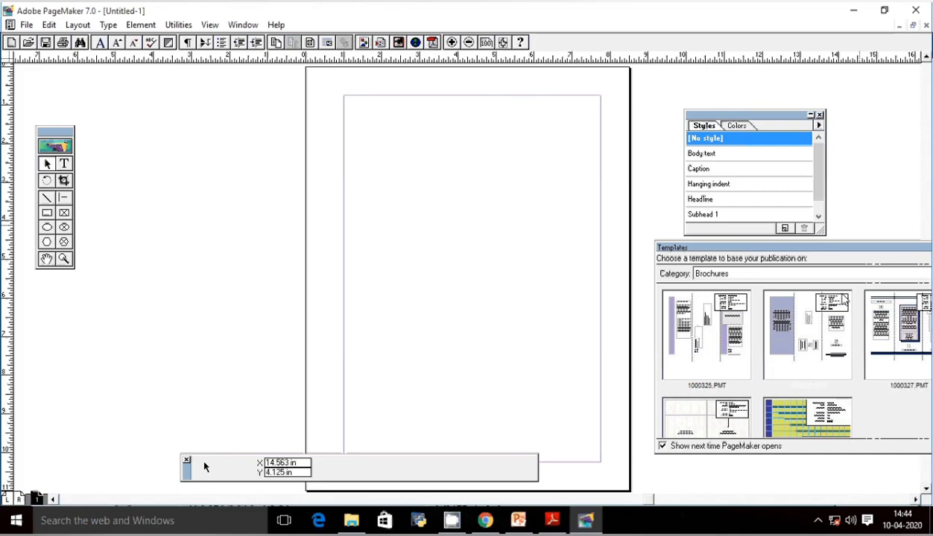
left_click_drag(853, 251, 932, 231)
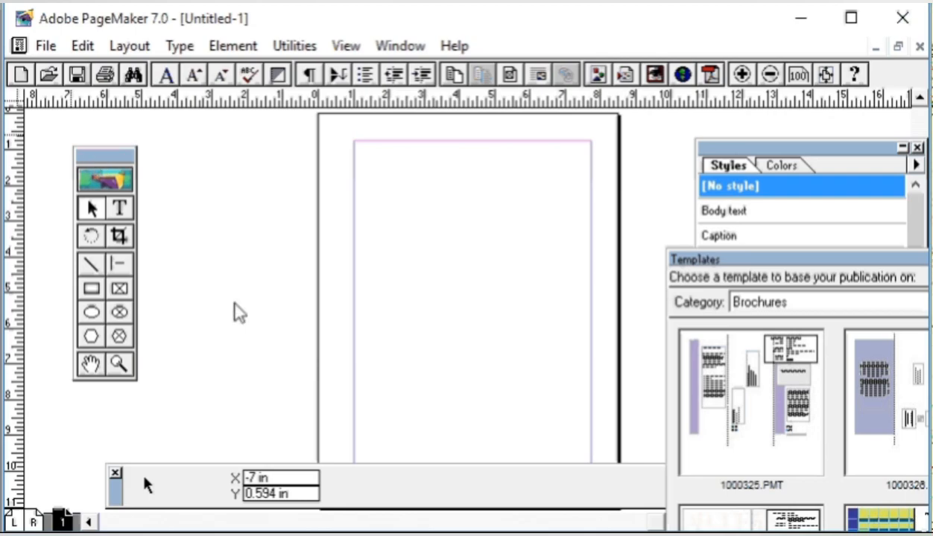
left_click_drag(105, 154, 155, 185)
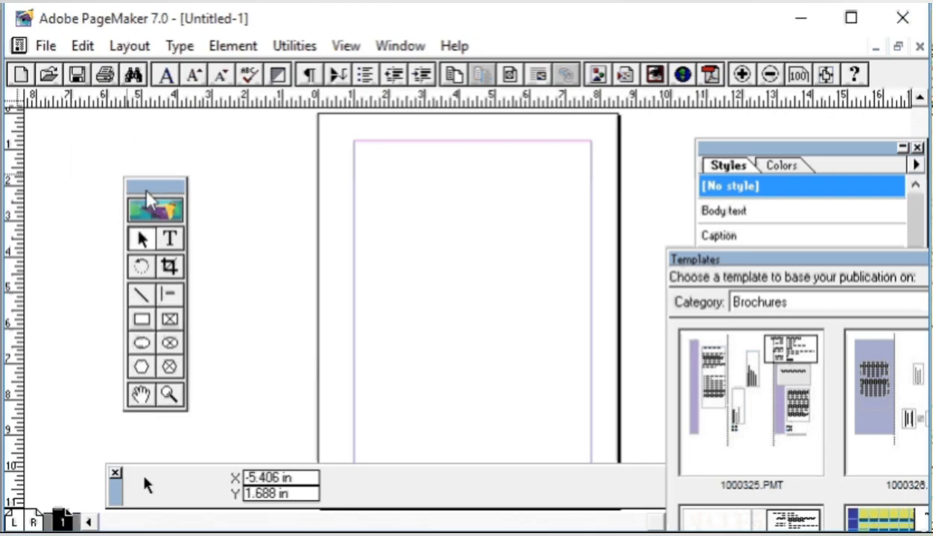
left_click_drag(150, 193, 107, 188)
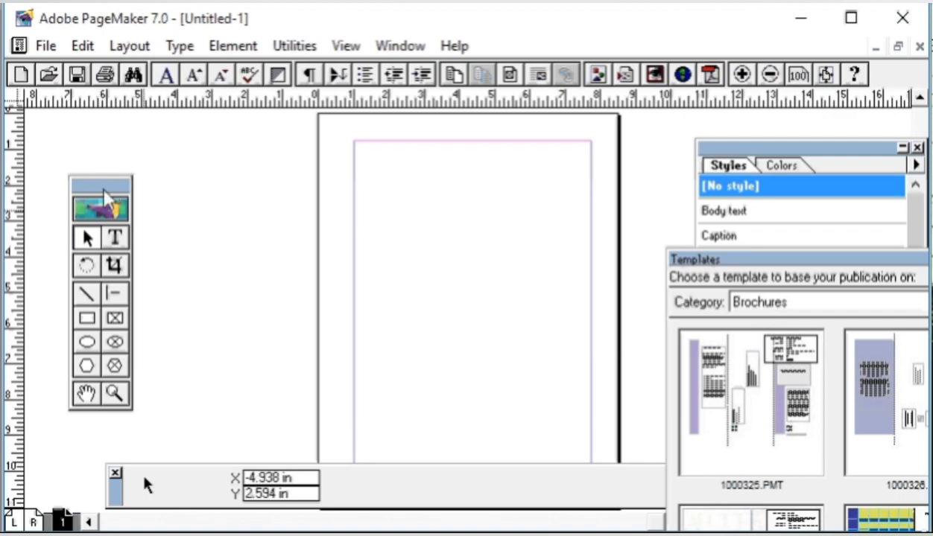
Step: Toggle the toolbox's visibility and reposition the toolbox slightly closer to the page
left_click(395, 50)
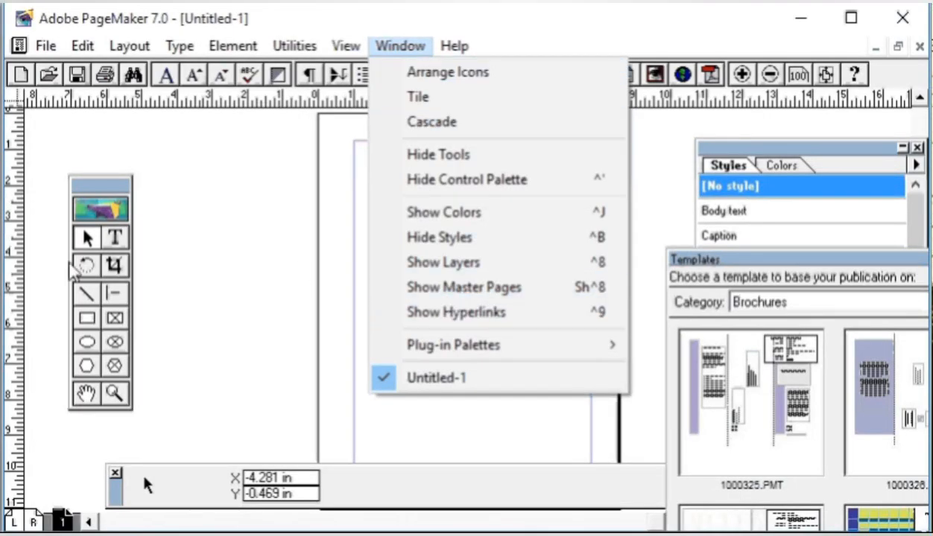
left_click(457, 165)
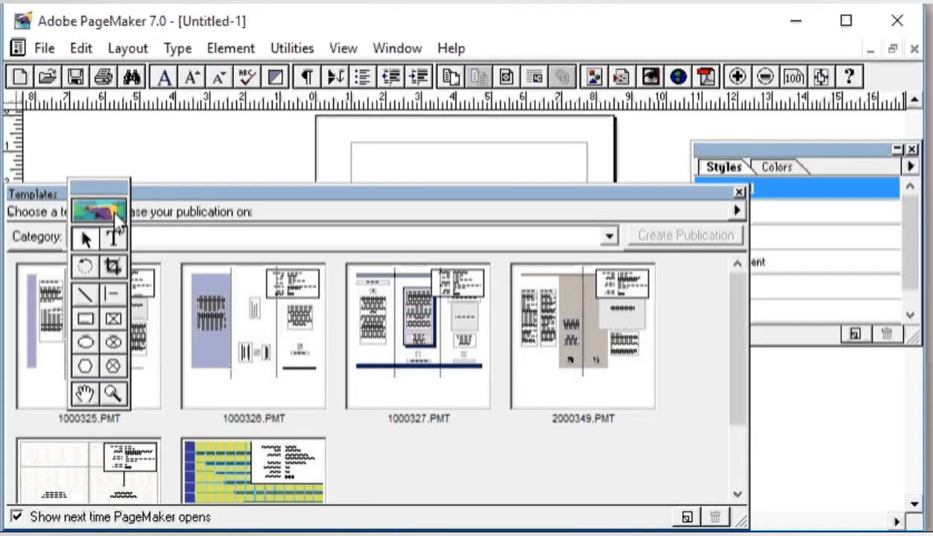
left_click_drag(99, 187, 125, 165)
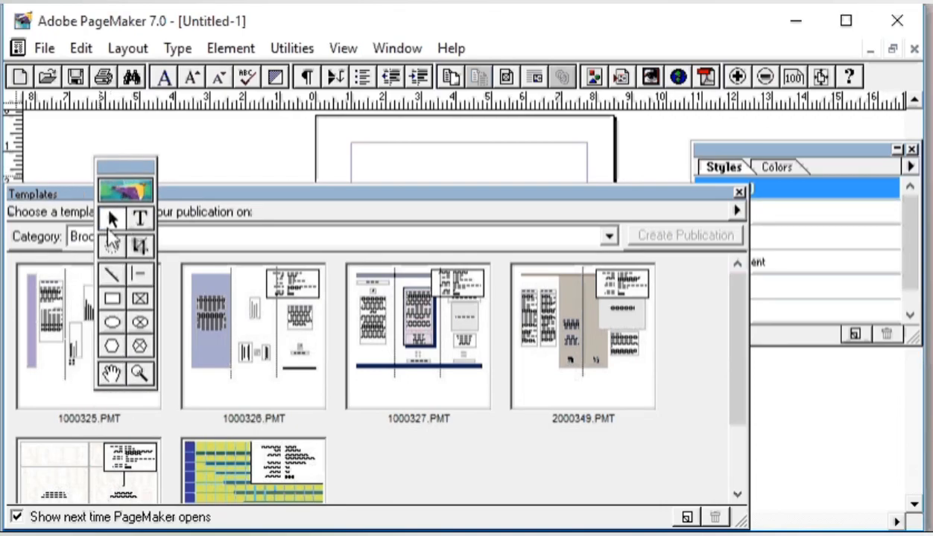
left_click(436, 532)
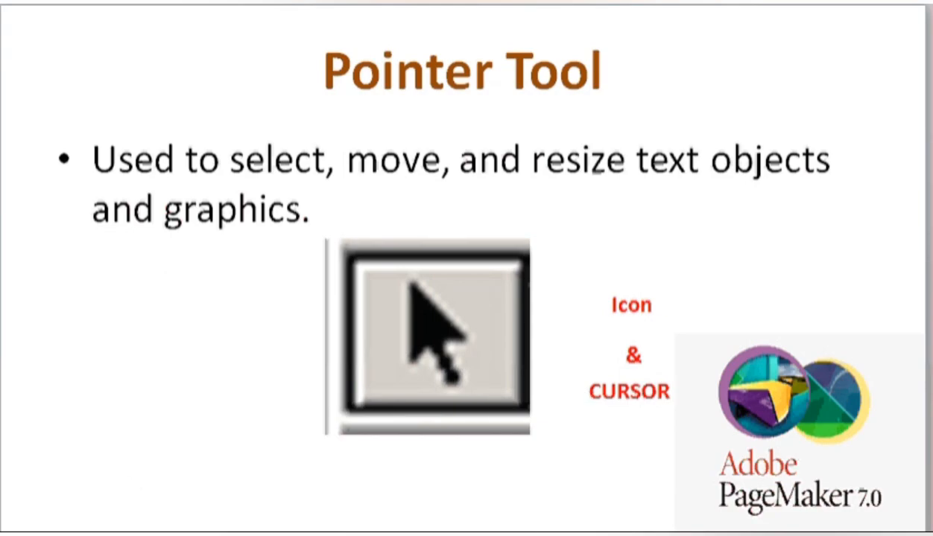
key("Page_Down")
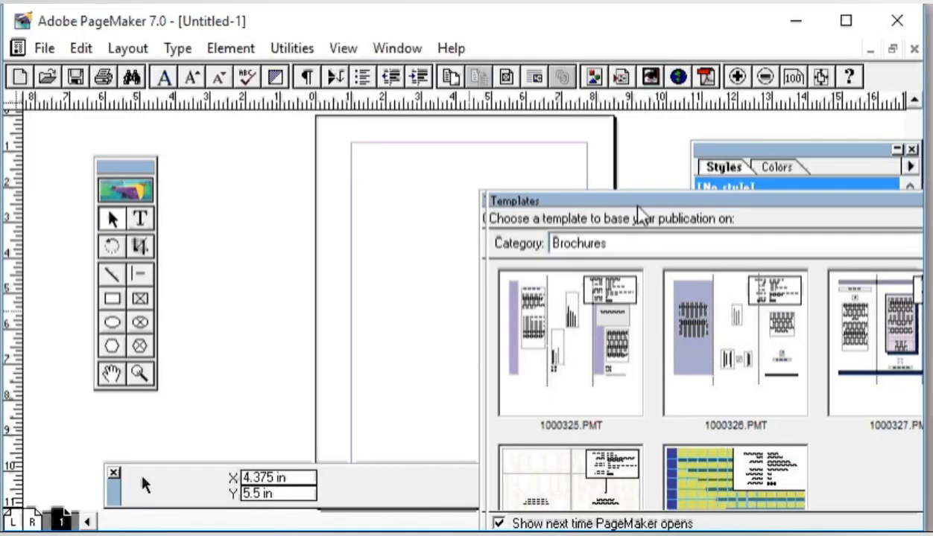
Step: Move the Templates window off the page and create a text block in the upper page area reading "Apple is a fruit"
left_click_drag(642, 215, 923, 227)
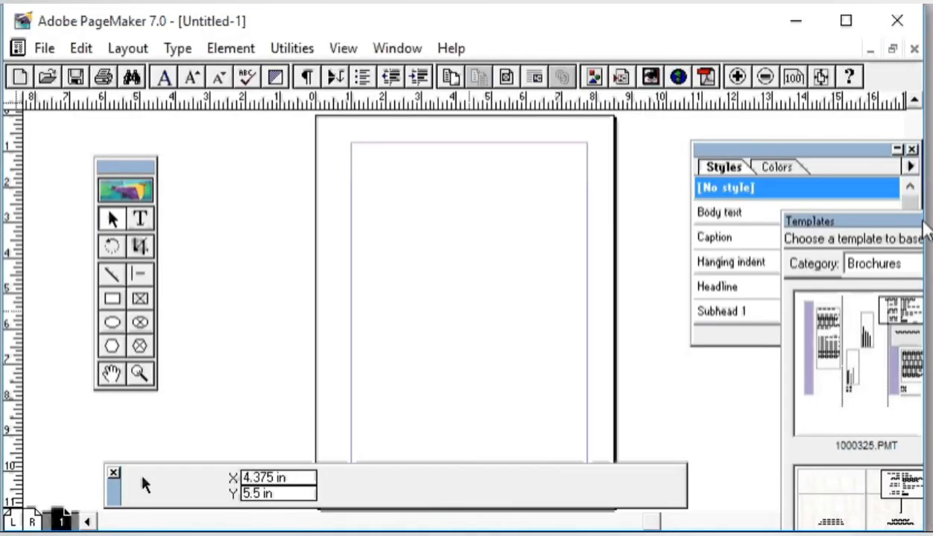
left_click(141, 219)
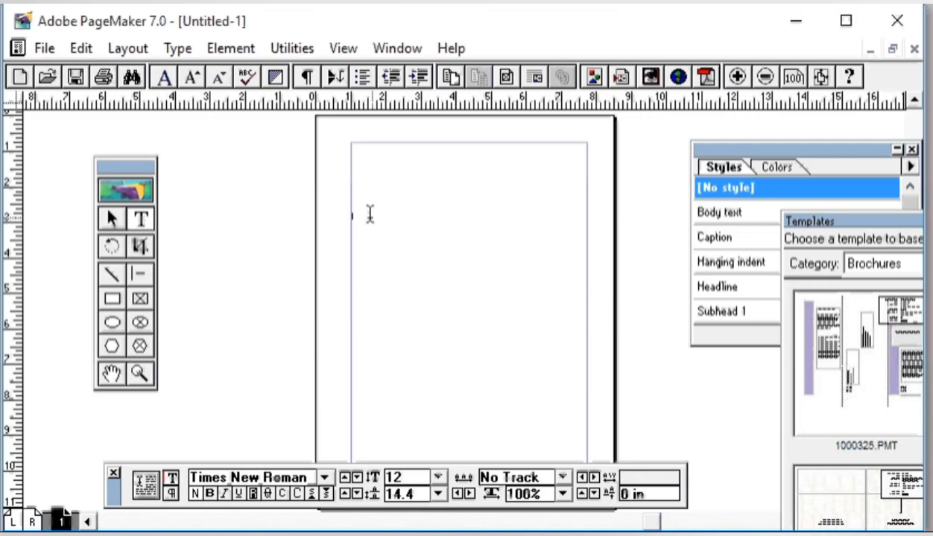
left_click_drag(366, 218, 574, 280)
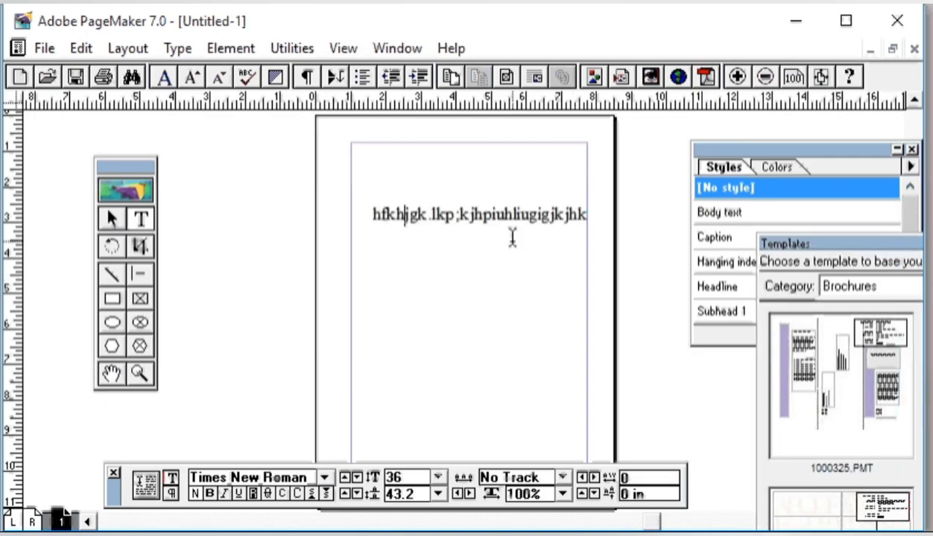
key("ctrl+a")
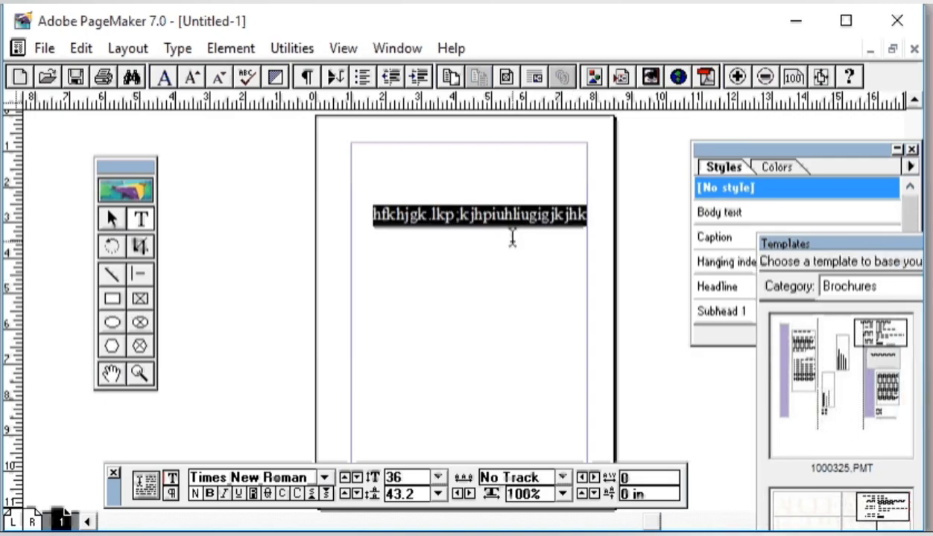
type("Apple is a ")
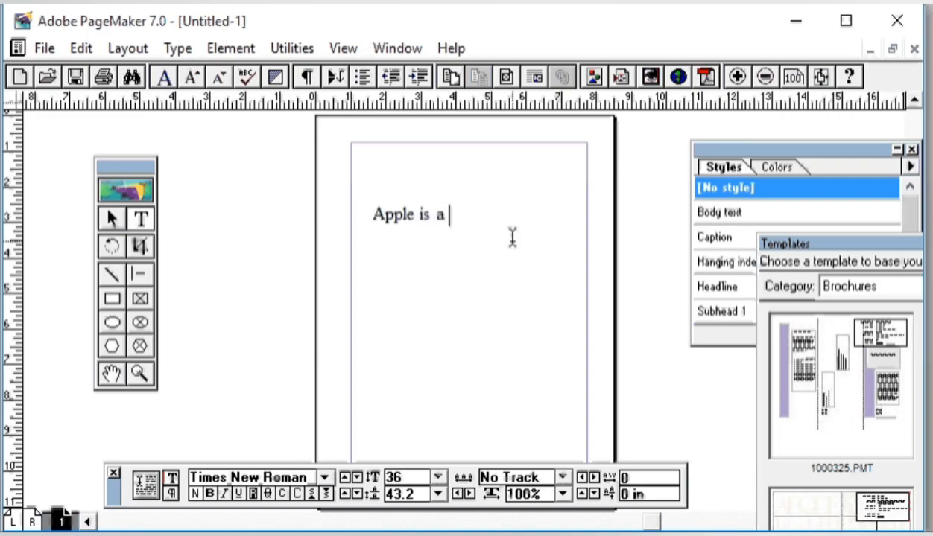
type("fruit")
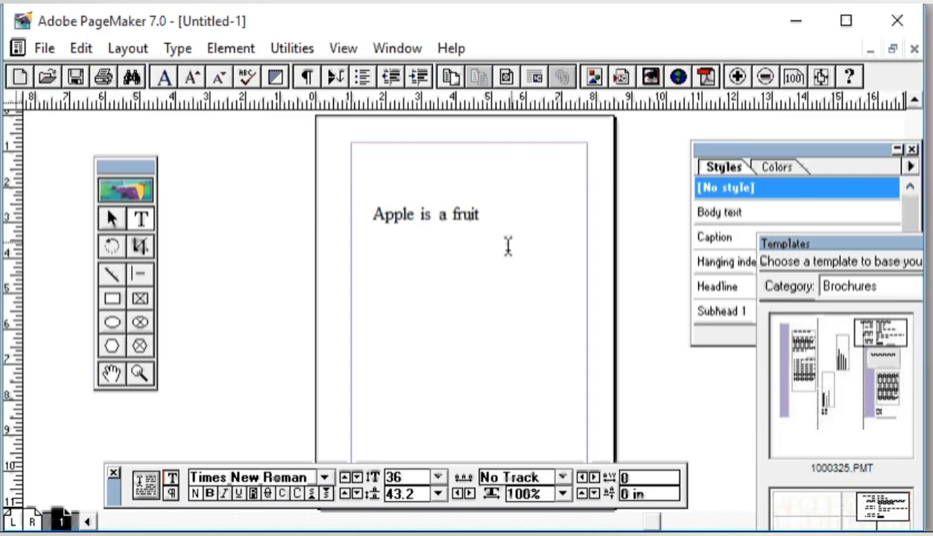
Step: Move the "Apple is a fruit" text block slightly down and left to about X 7.469 in, Y 3.325 in
left_click(113, 220)
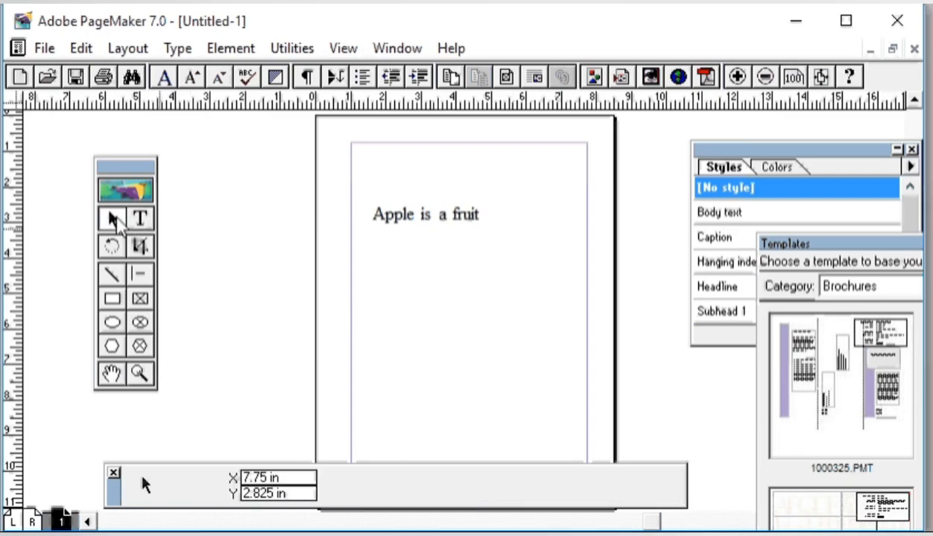
left_click(439, 215)
left_click_drag(439, 204, 435, 271)
left_click(395, 208)
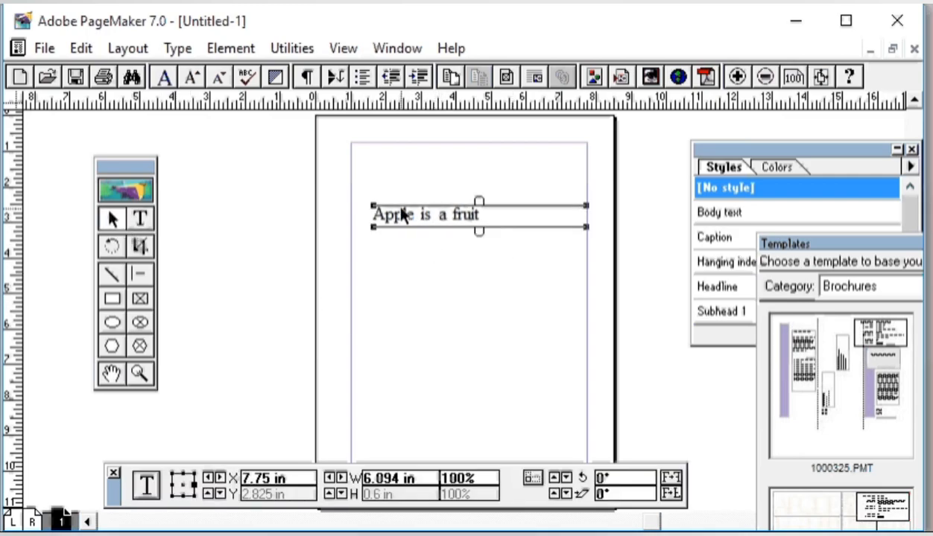
left_click_drag(391, 210, 381, 234)
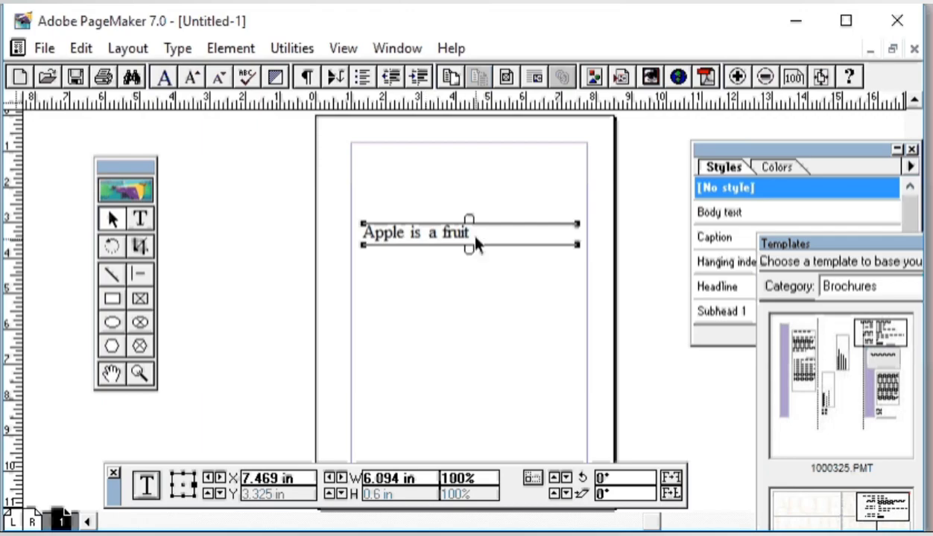
Step: Extend the text line so that it reads "Apple is a fruit. i like apple"
left_click(141, 219)
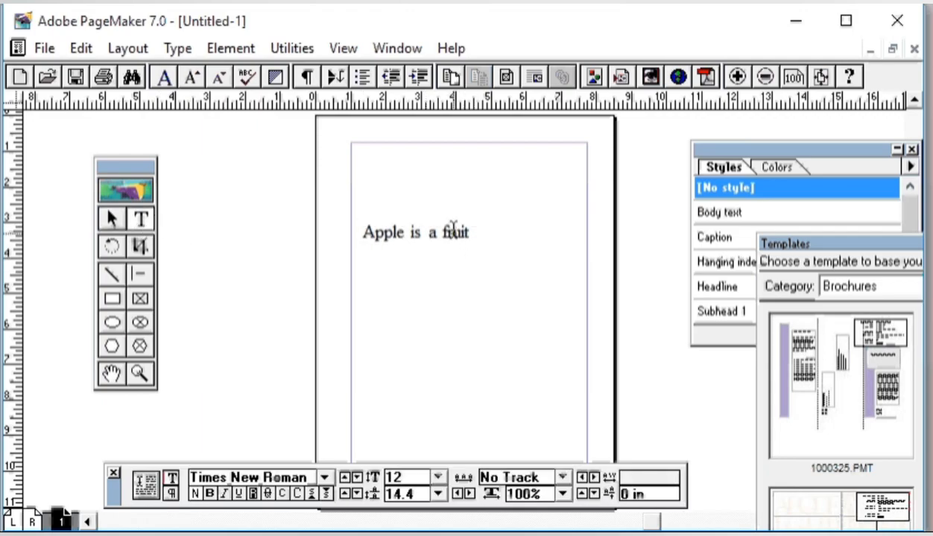
left_click(454, 233)
left_click(476, 234)
type("i like")
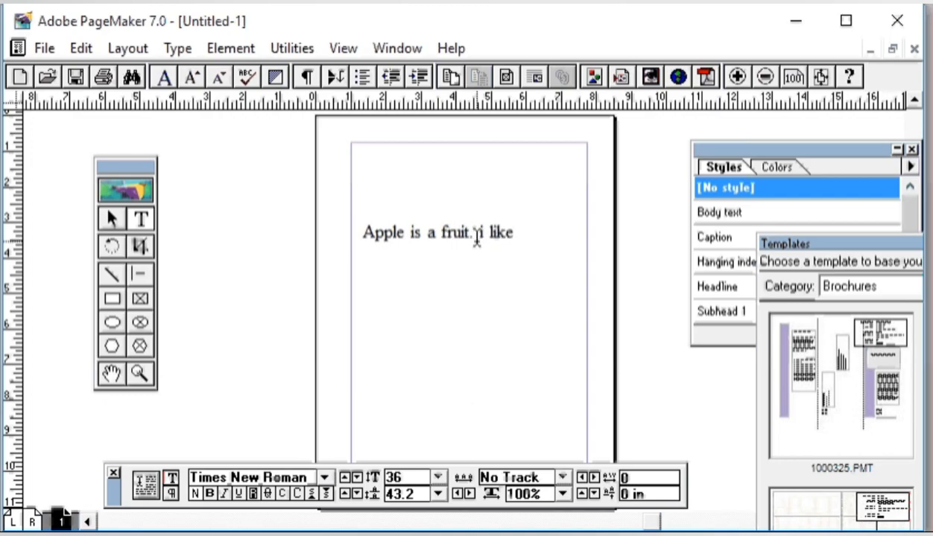
type(" apple")
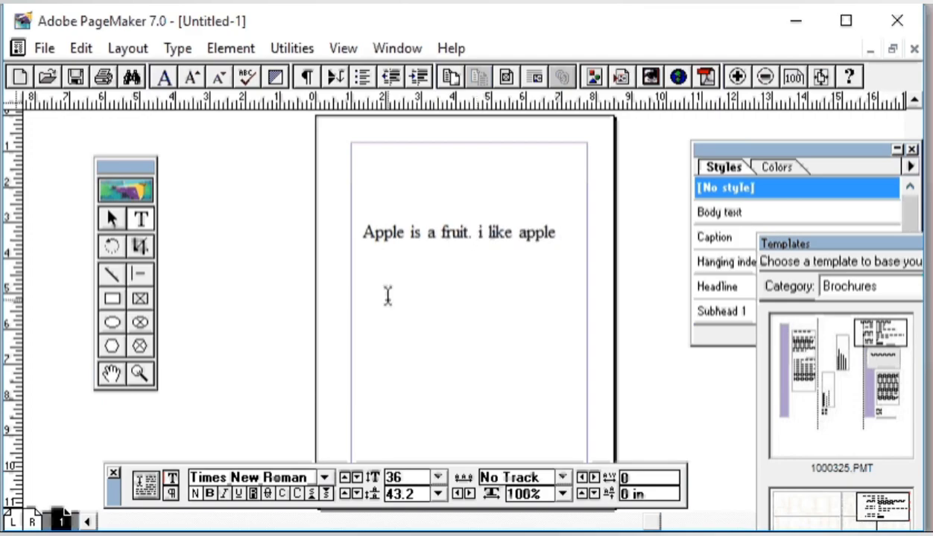
triple_click(477, 236)
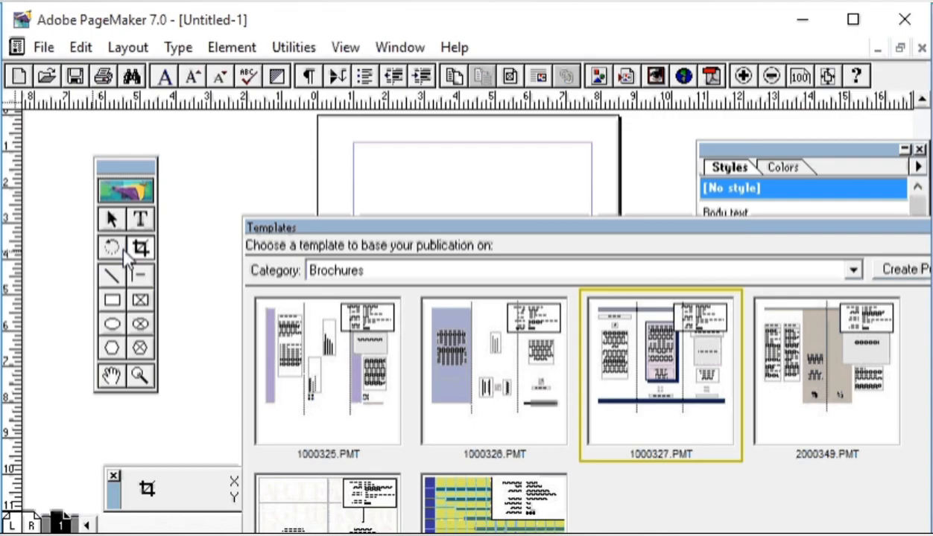
Step: Clear the Templates window off the page and rotate the plain rectangle below the text by roughly a quarter turn
left_click_drag(396, 243, 816, 273)
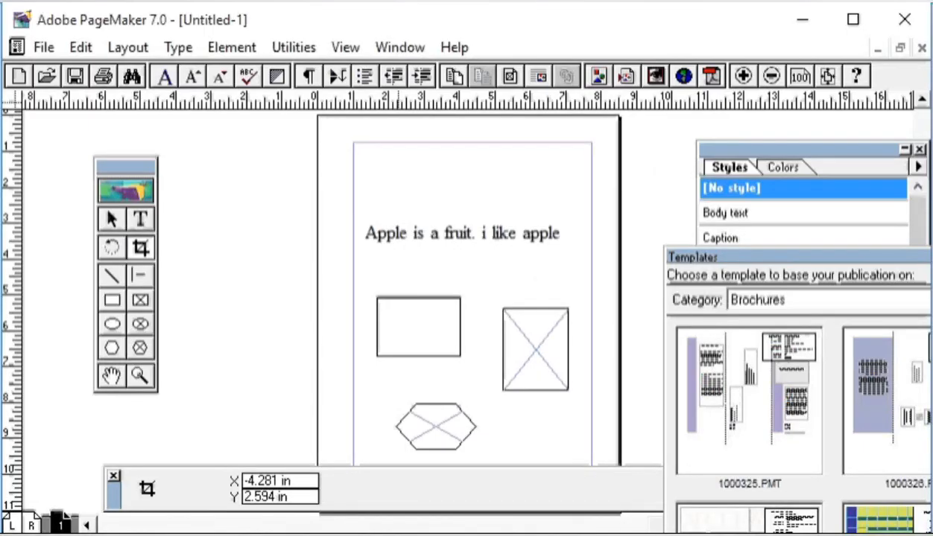
left_click(112, 248)
left_click_drag(363, 284, 469, 365)
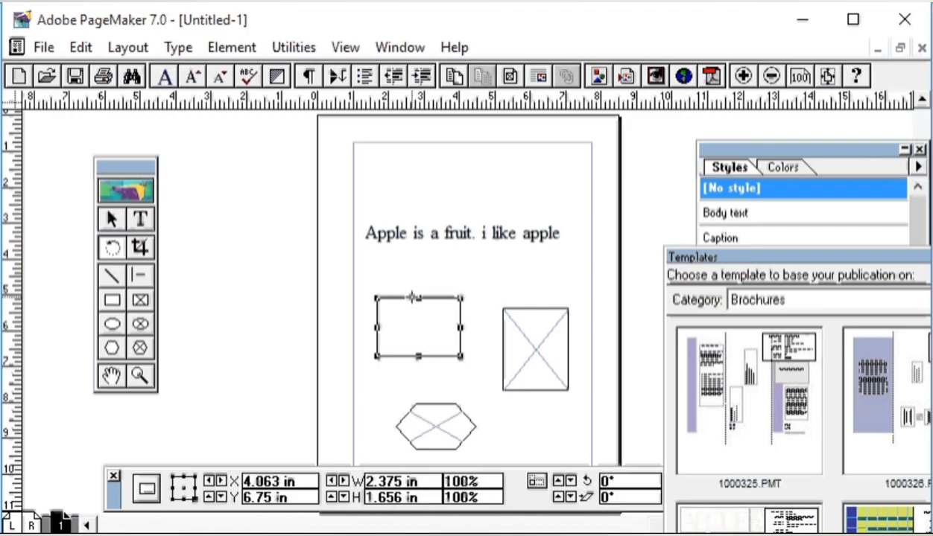
left_click_drag(410, 297, 442, 259)
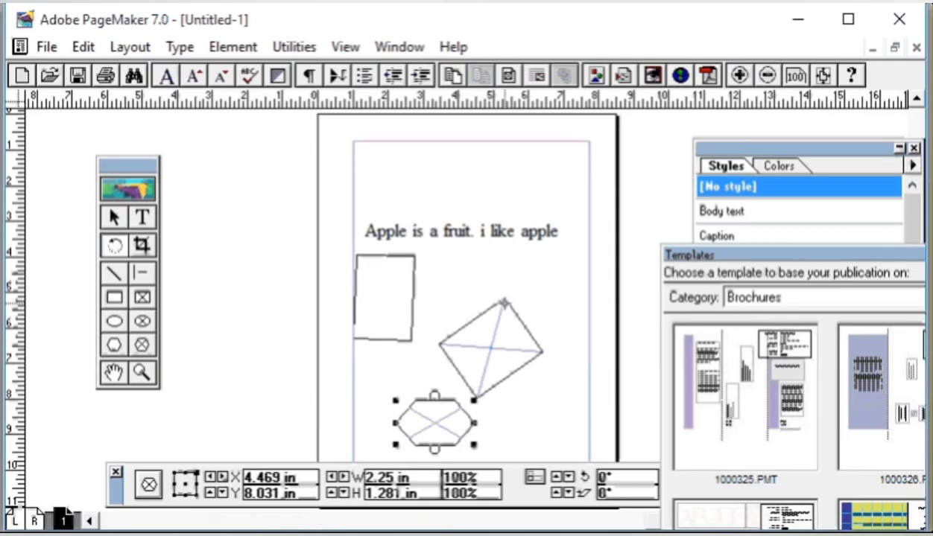
Step: Paste the Adobe PageMaker logo onto the page and place it just above the text line
key("ctrl+v")
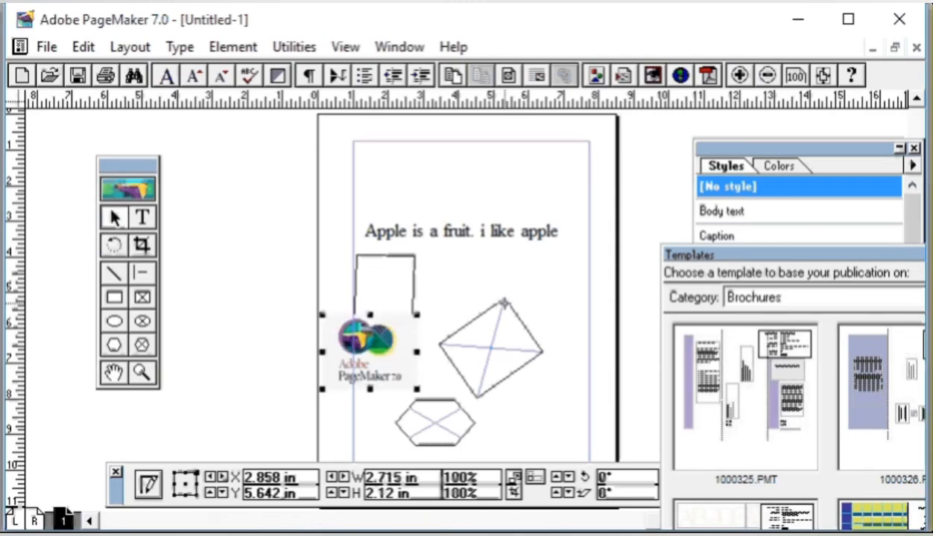
mouse_move(362, 358)
left_mouse_down()
mouse_move(436, 313)
mouse_move(502, 229)
mouse_move(488, 194)
left_mouse_up()
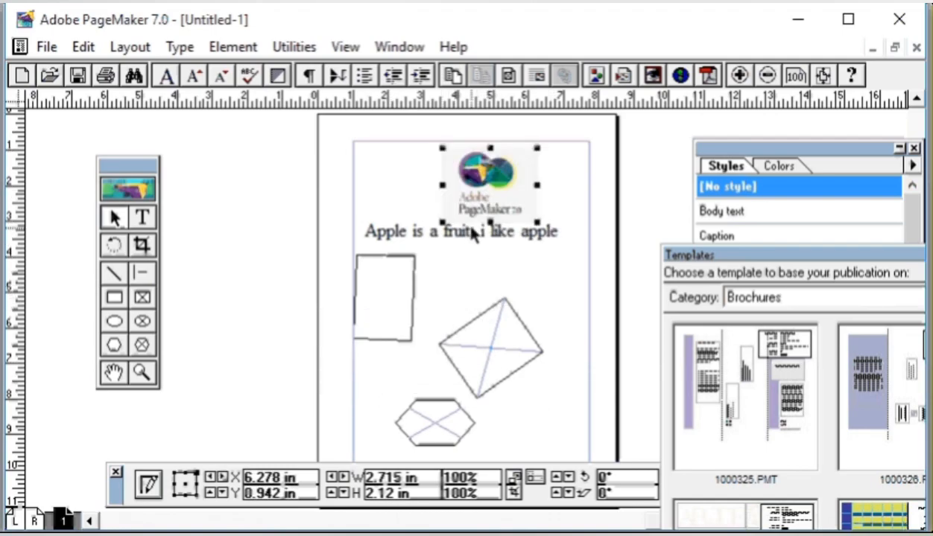
left_click(551, 294)
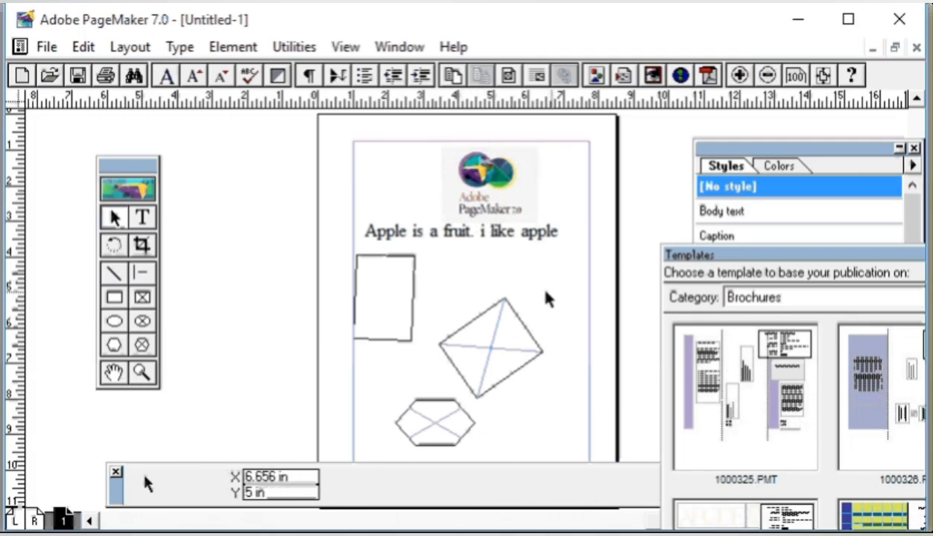
Step: Crop the logo's lower part to a height of about 1.28 in, removing its wording, and trim its right and left edges
left_click(142, 245)
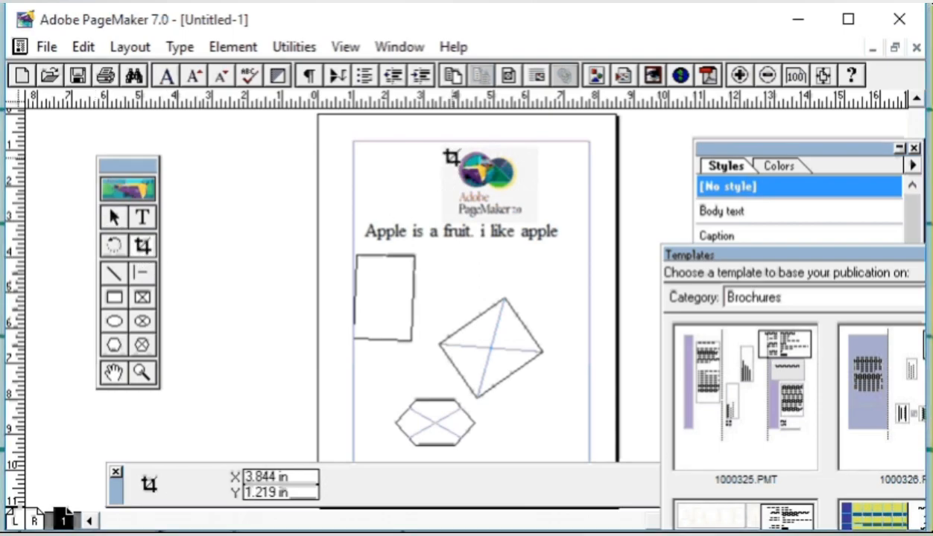
left_click(472, 174)
left_click_drag(489, 221, 491, 194)
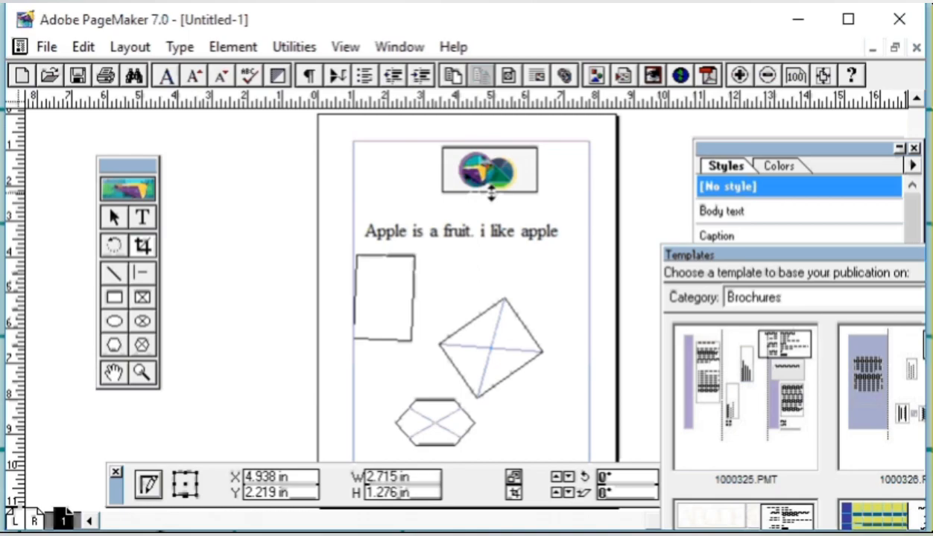
left_click_drag(491, 195, 491, 195)
left_click_drag(536, 170, 520, 175)
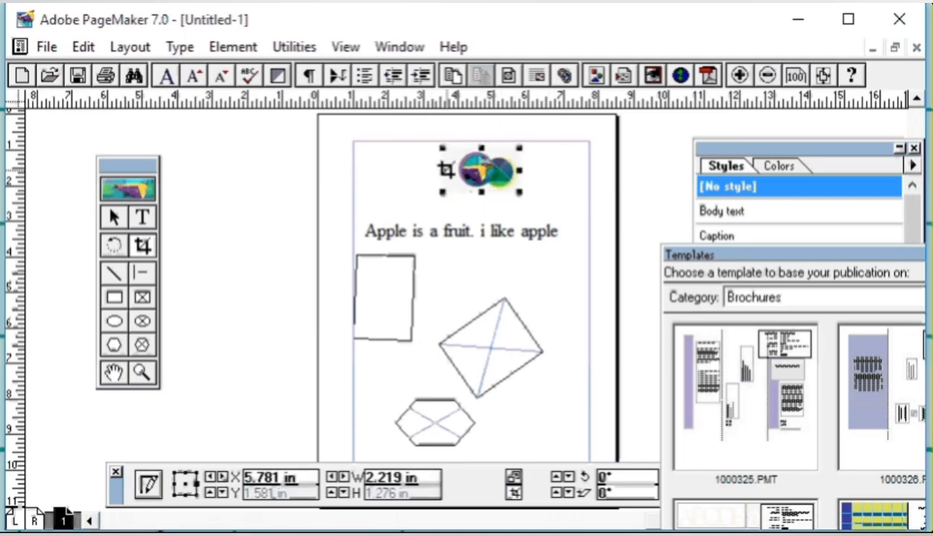
left_click_drag(445, 170, 450, 172)
left_click(614, 355)
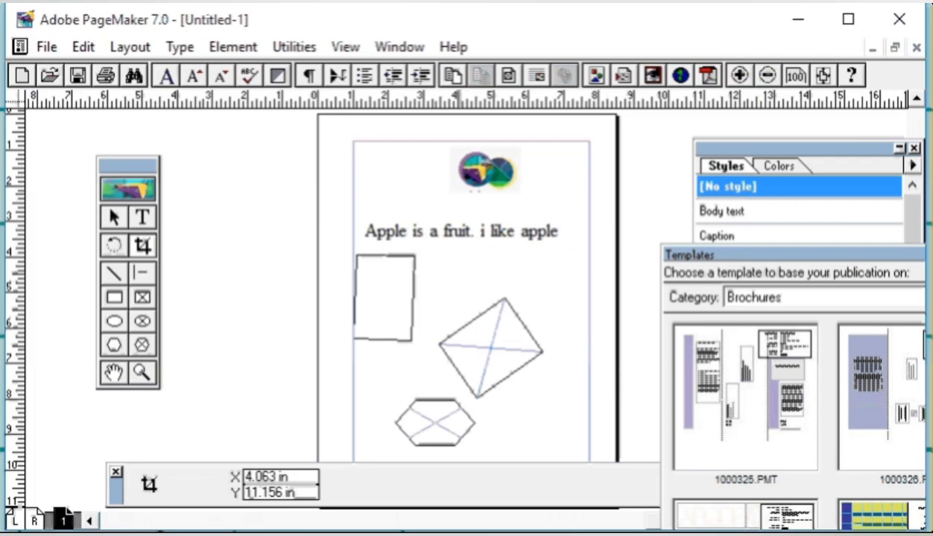
mouse_move(477, 533)
left_click(425, 533)
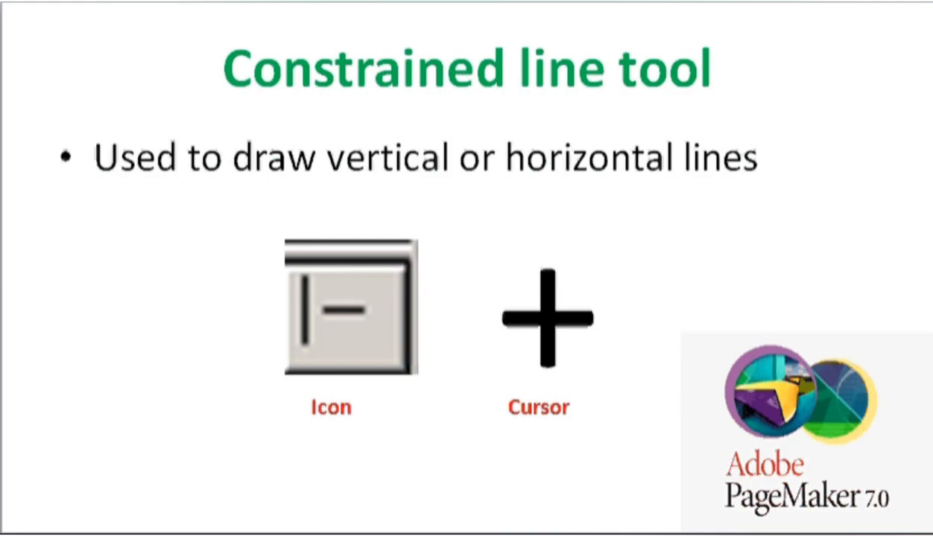
key("Left")
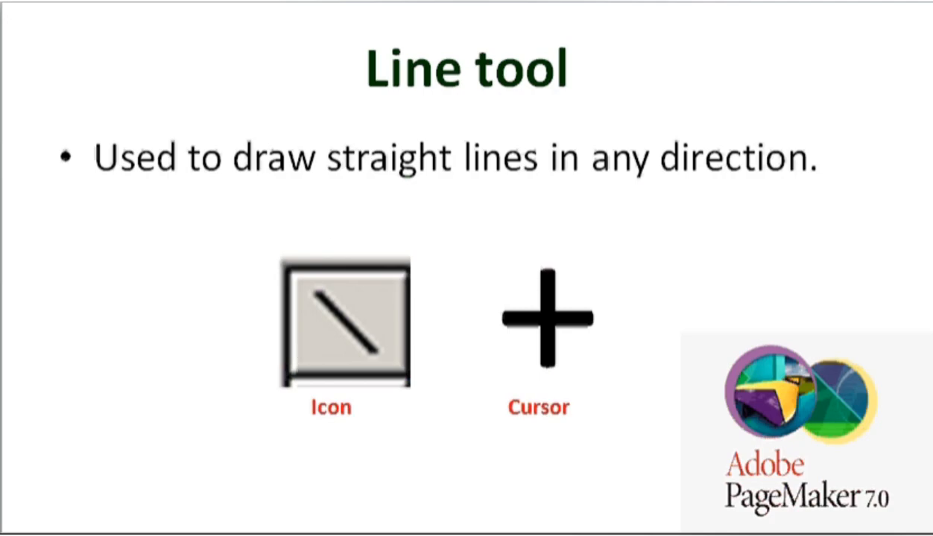
mouse_move(479, 533)
left_click(480, 506)
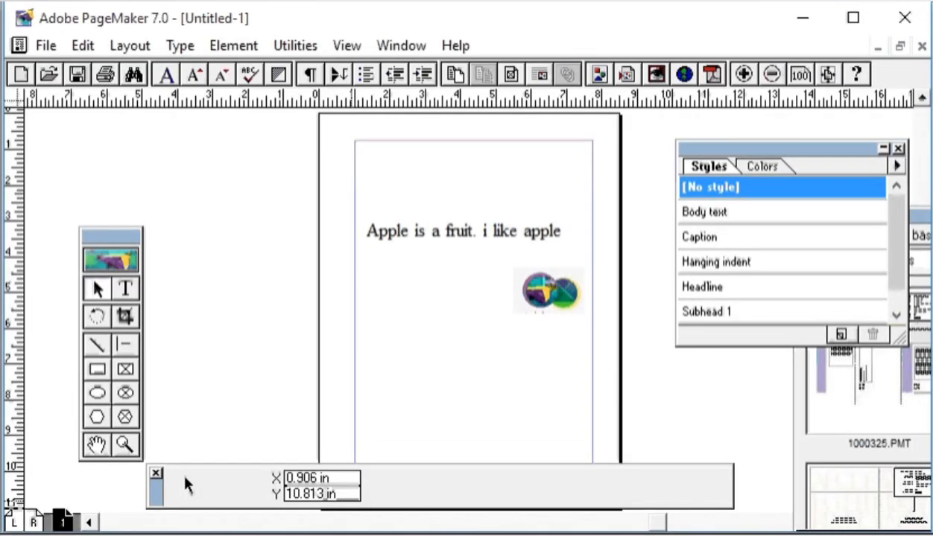
Step: Draw three straight lines below the text with the Line tool: one horizontal, one about 2.16 in long at 19°, one about 1.46 in at 75°
left_click(97, 344)
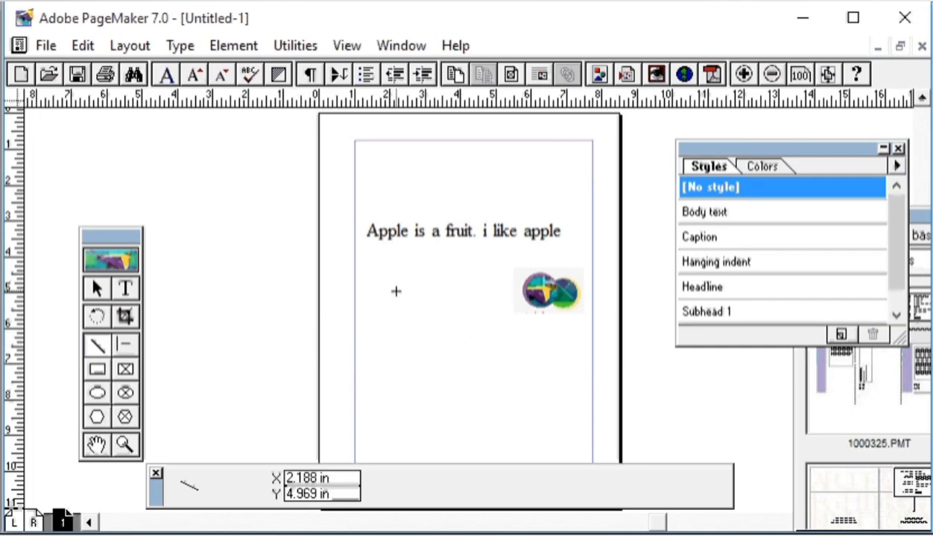
left_click_drag(372, 279, 471, 279)
left_click_drag(370, 324, 443, 298)
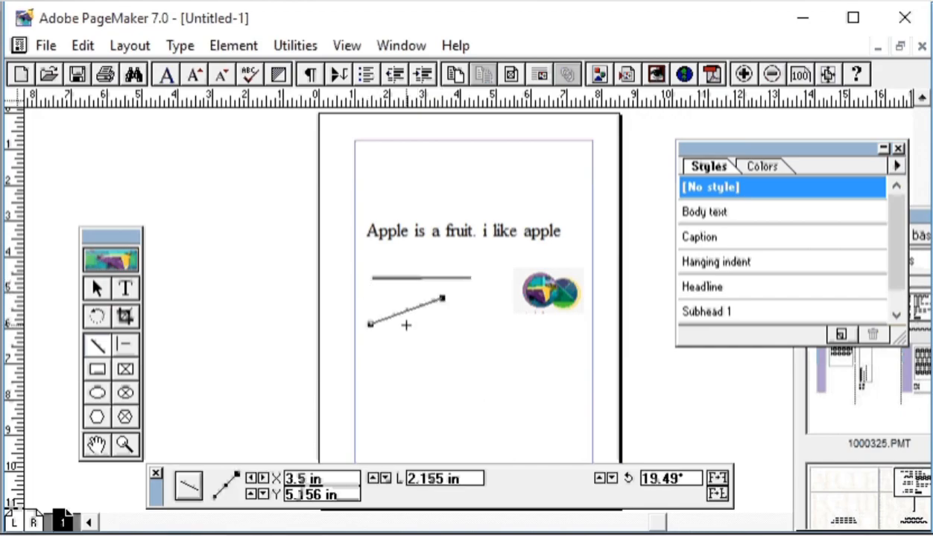
left_click_drag(415, 335, 401, 384)
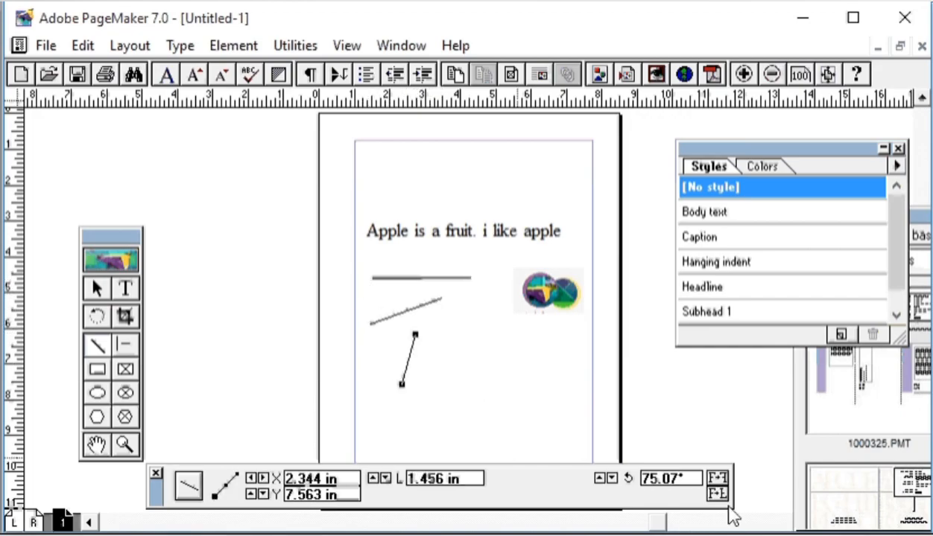
Step: Delete the vertical line standing just below the logo
left_click(413, 380)
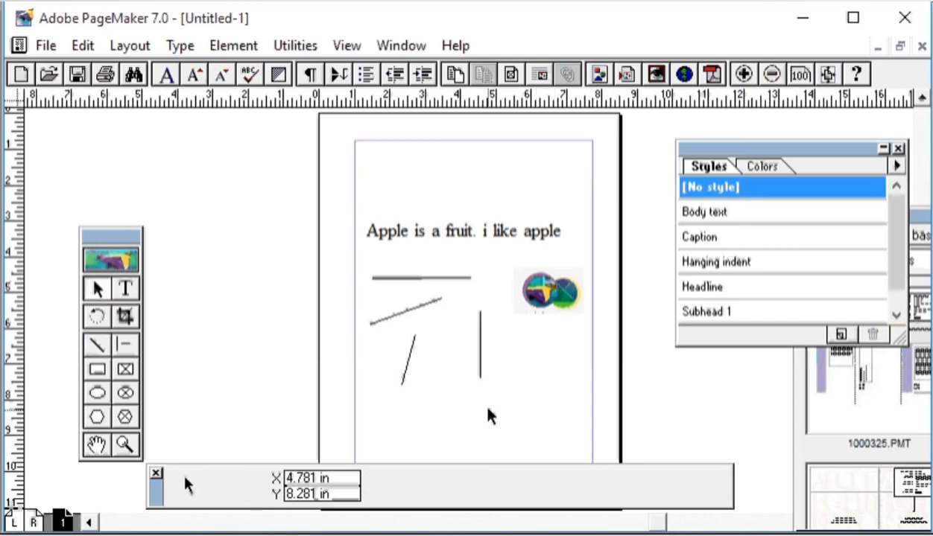
left_click_drag(491, 397, 457, 303)
key("Delete")
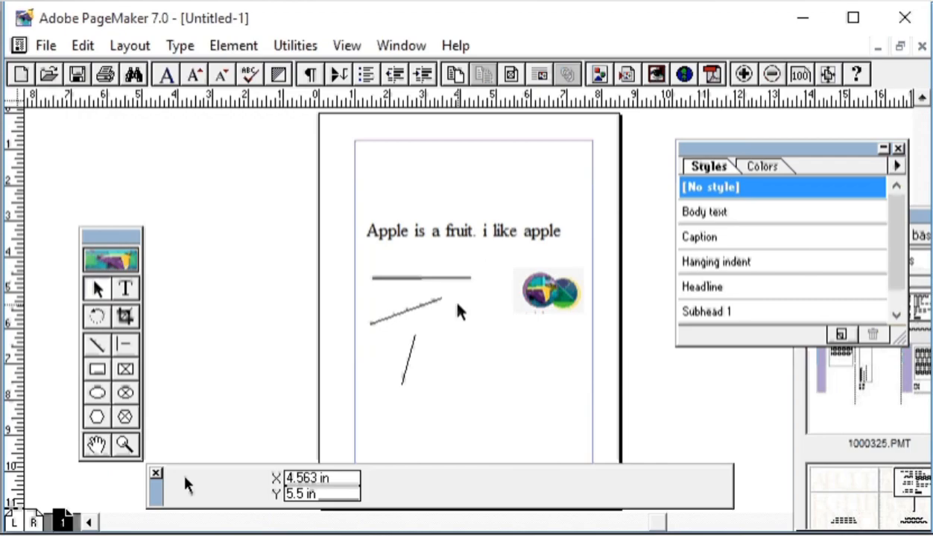
Step: Draw a constrained line about 2.43 in long at -45° below the logo, plus a freely slanted line across the text with the Line tool
left_click(125, 347)
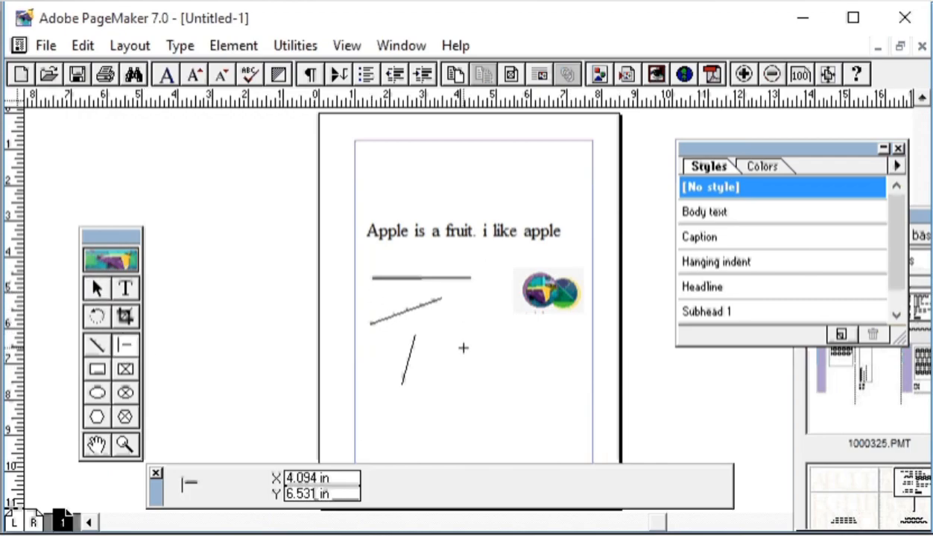
left_click_drag(466, 341, 464, 416)
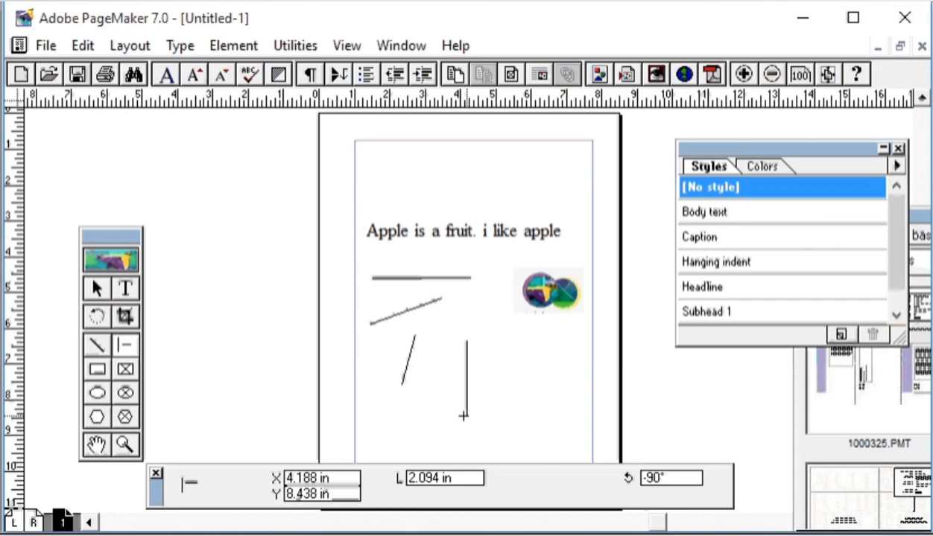
left_click_drag(464, 416, 528, 415)
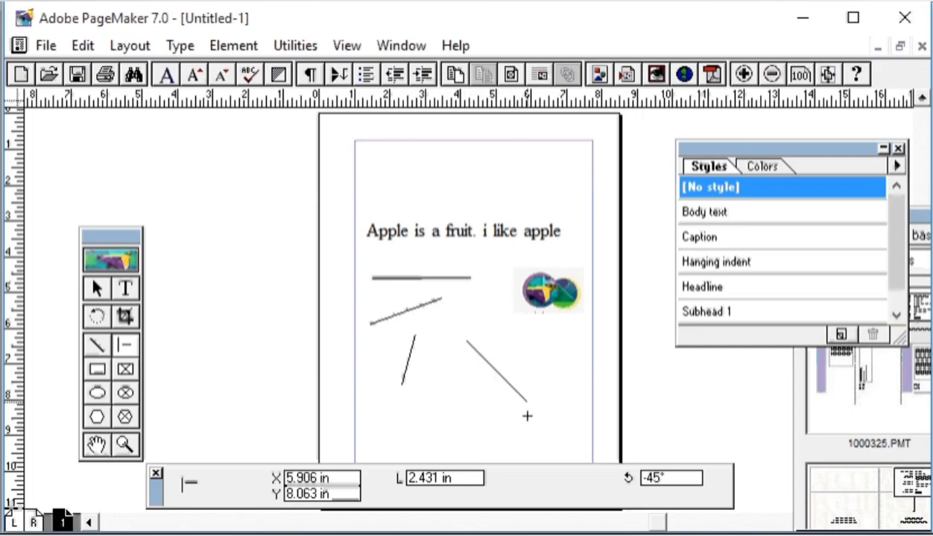
left_click_drag(527, 416, 553, 328)
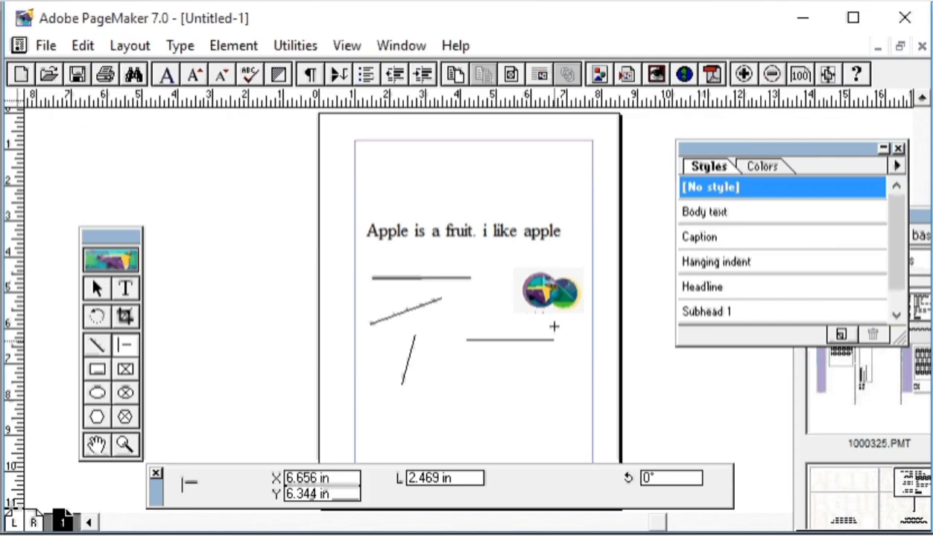
mouse_move(553, 326)
left_mouse_down()
mouse_move(557, 280)
mouse_move(474, 262)
mouse_move(409, 273)
mouse_move(382, 394)
mouse_move(437, 441)
mouse_move(448, 439)
mouse_move(474, 273)
mouse_move(395, 402)
mouse_move(402, 254)
mouse_move(482, 419)
mouse_move(511, 420)
mouse_move(535, 364)
mouse_move(504, 306)
mouse_move(470, 278)
mouse_move(427, 302)
mouse_move(408, 342)
mouse_move(412, 397)
mouse_move(455, 424)
mouse_move(515, 424)
mouse_move(487, 441)
mouse_move(527, 432)
left_mouse_up()
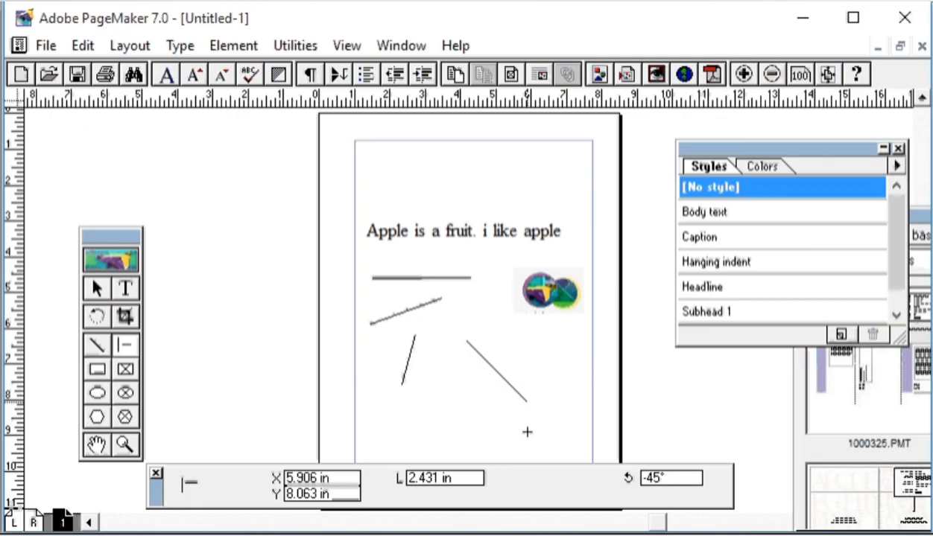
left_click_drag(527, 432, 527, 432)
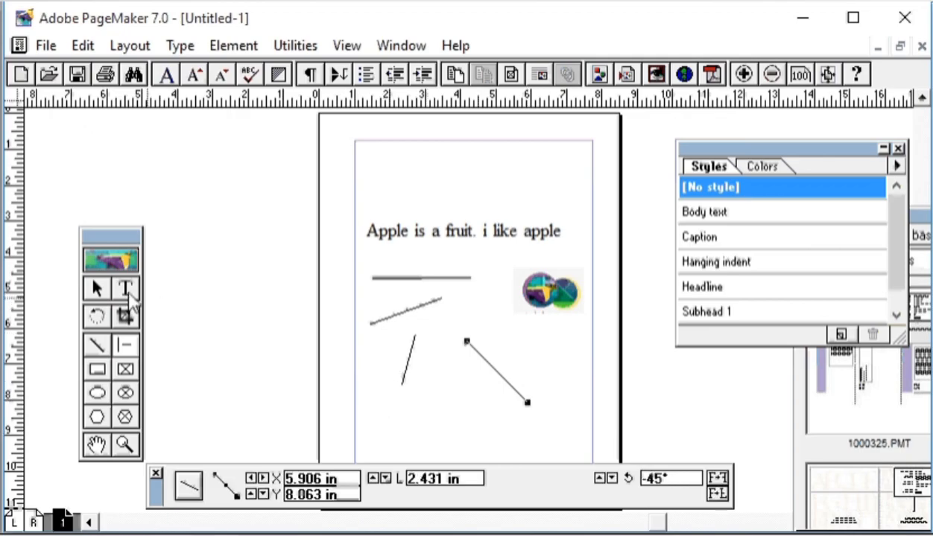
left_click(97, 345)
left_click_drag(425, 158, 402, 240)
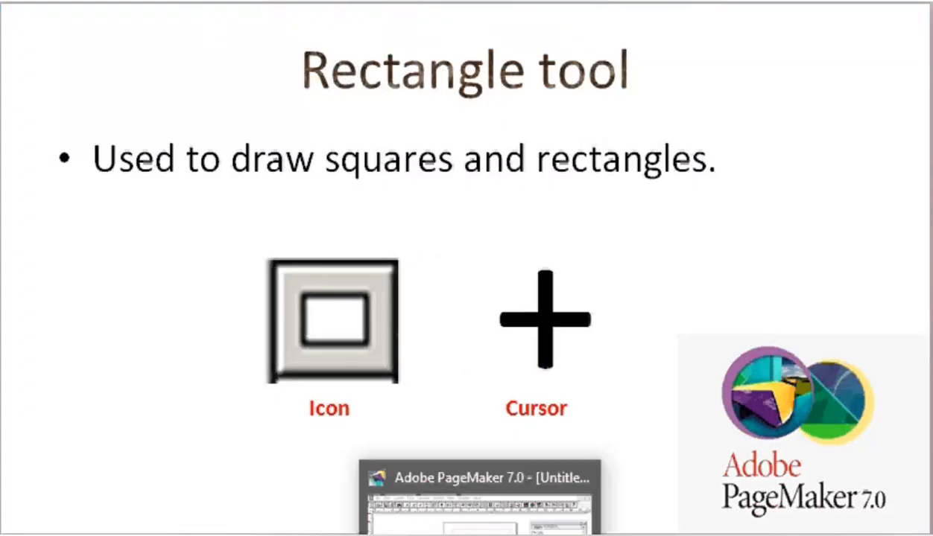
Step: Switch back to PageMaker and move the Templates window aside to clear the blank page
left_click(399, 499)
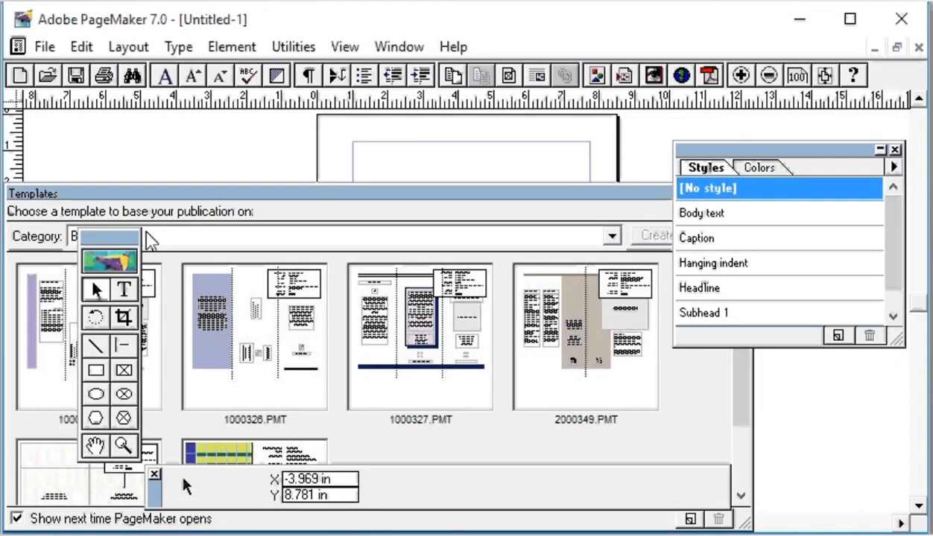
left_click_drag(192, 196, 734, 205)
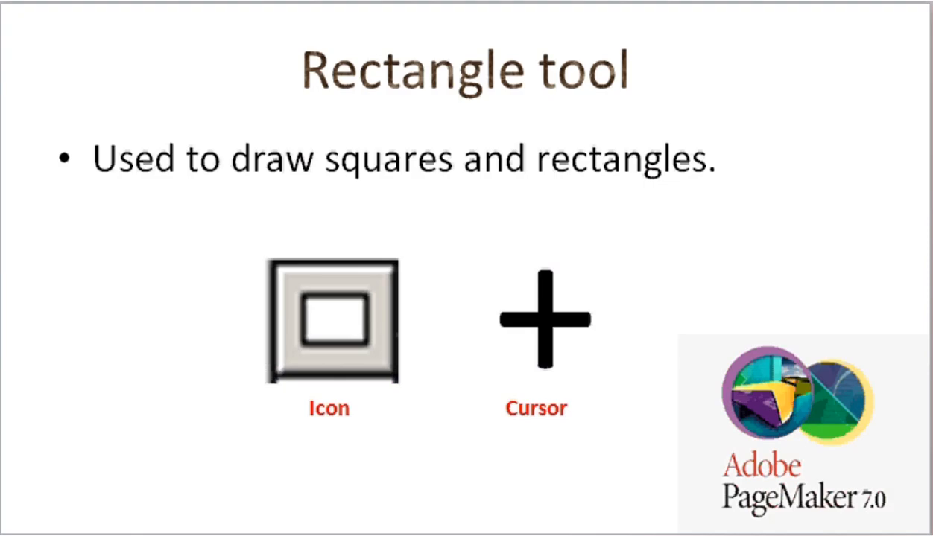
key("Right")
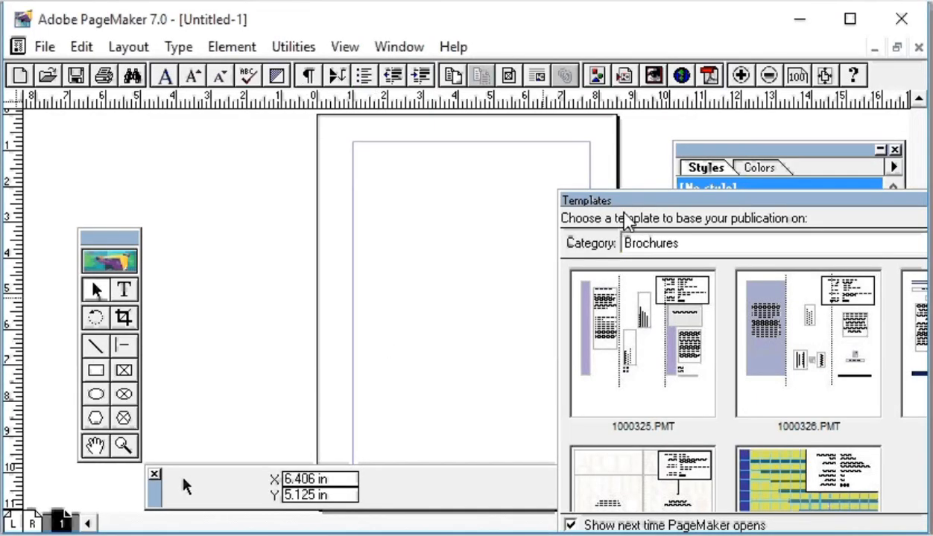
left_click_drag(643, 202, 910, 207)
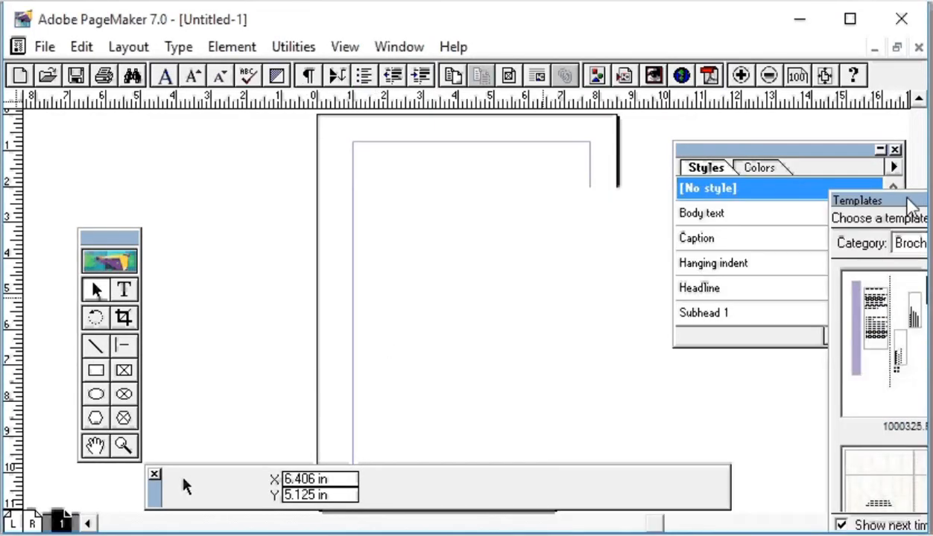
Step: Draw a rectangle about 4.47 in wide and 2.97 in high in the upper half of the page
left_click(95, 370)
mouse_move(379, 205)
left_mouse_down()
mouse_move(503, 317)
mouse_move(536, 310)
left_mouse_up()
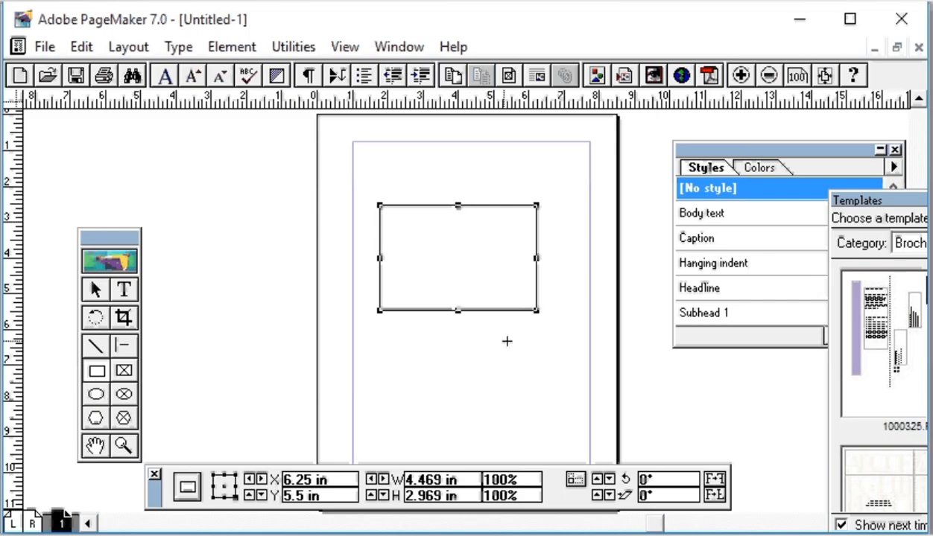
left_click(310, 400)
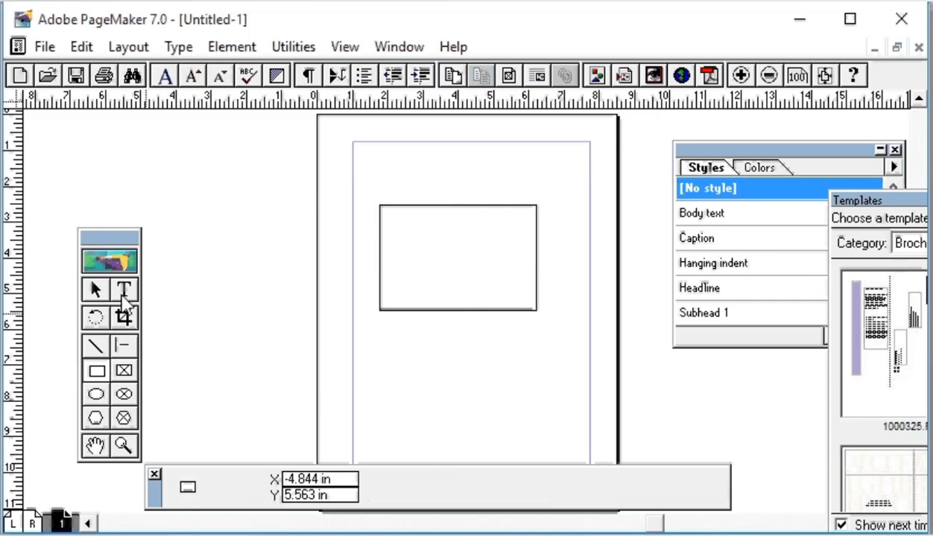
Step: Add the text "Page Maker" inside the rectangle and set its font size to 36
left_click(121, 293)
left_click_drag(409, 233, 520, 289)
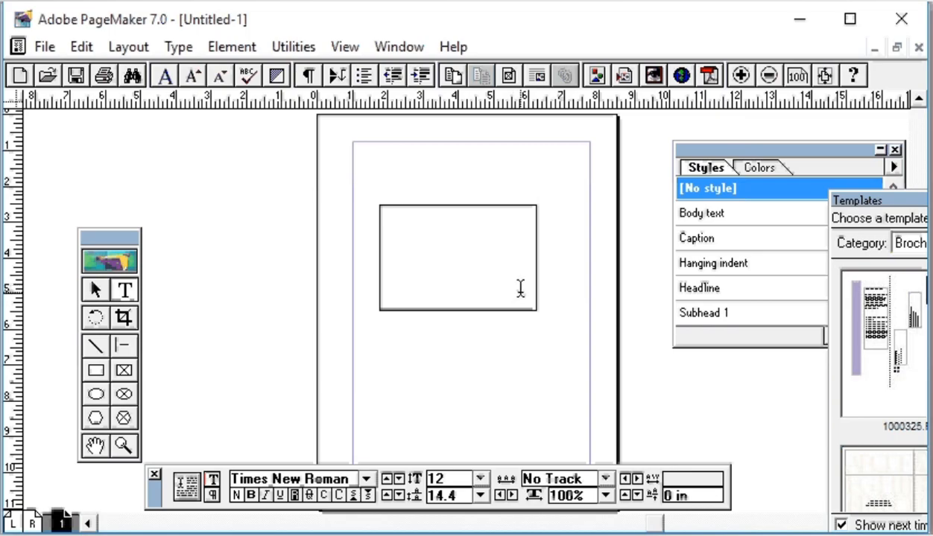
type("a")
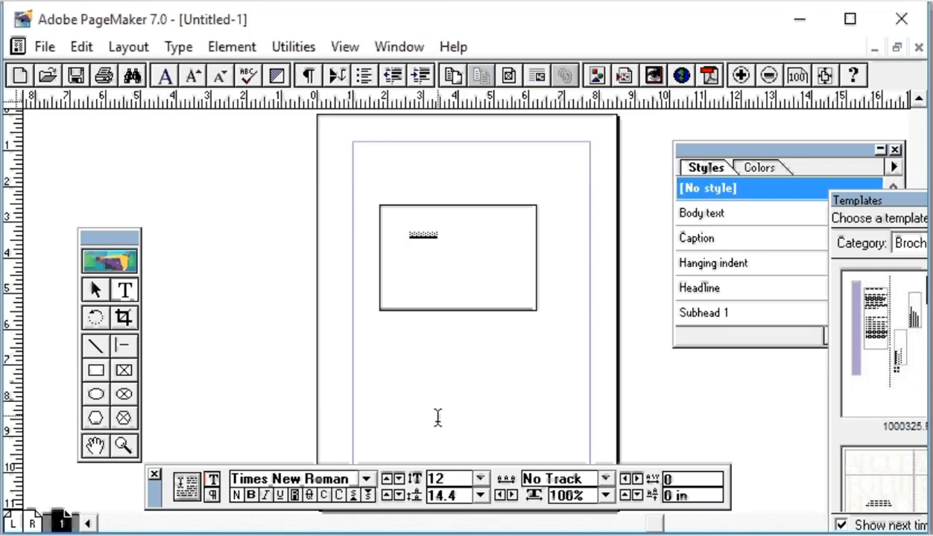
left_click(480, 480)
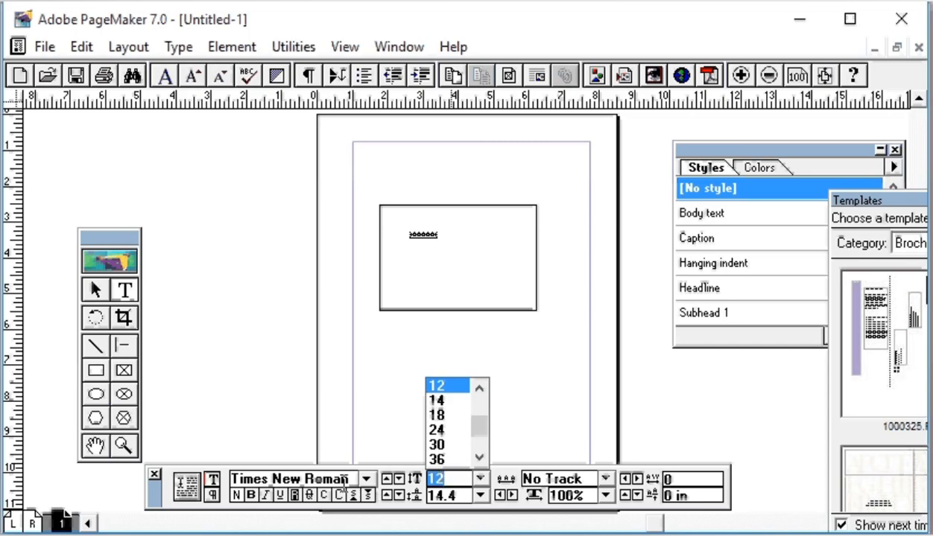
left_click(438, 443)
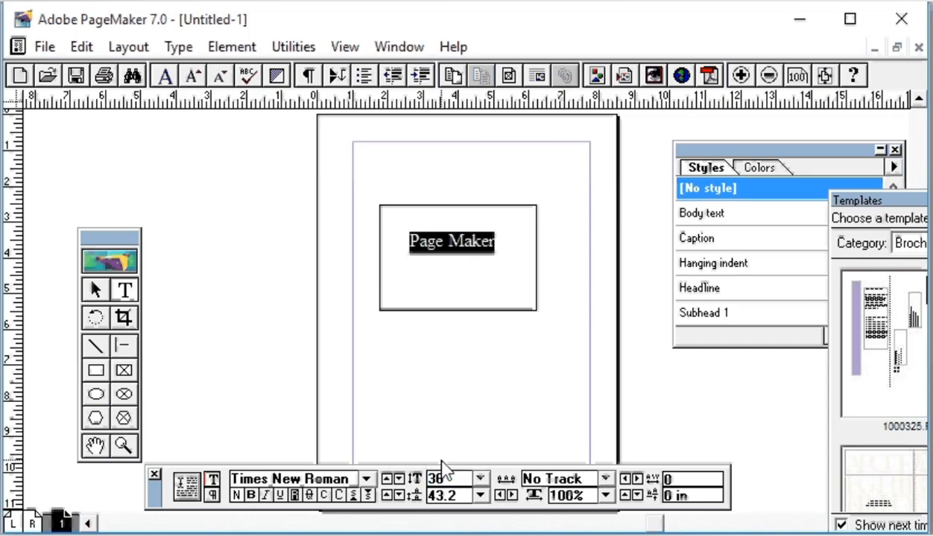
left_click(483, 319)
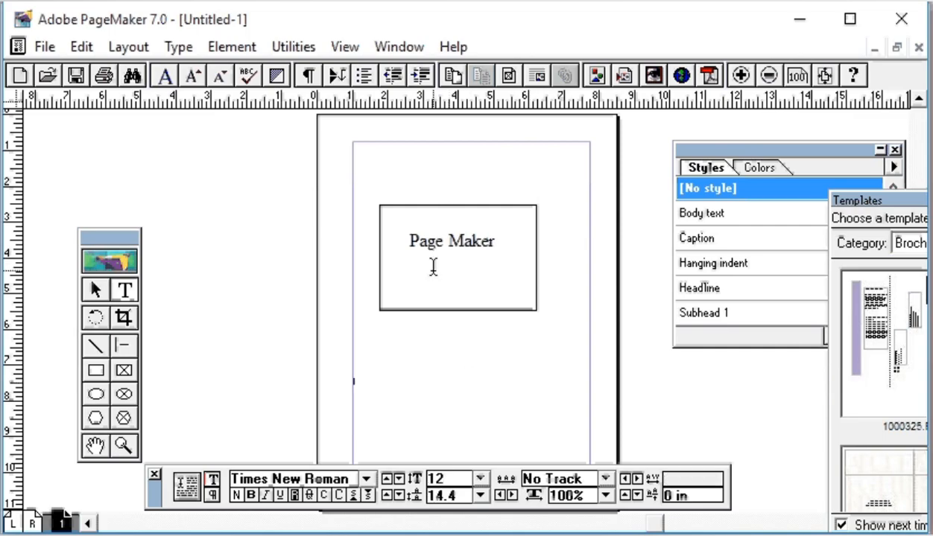
Step: Move the rectangle alone to below the "Page Maker" text and back around it with the Pointer tool
left_click(95, 290)
left_click_drag(362, 195, 537, 332)
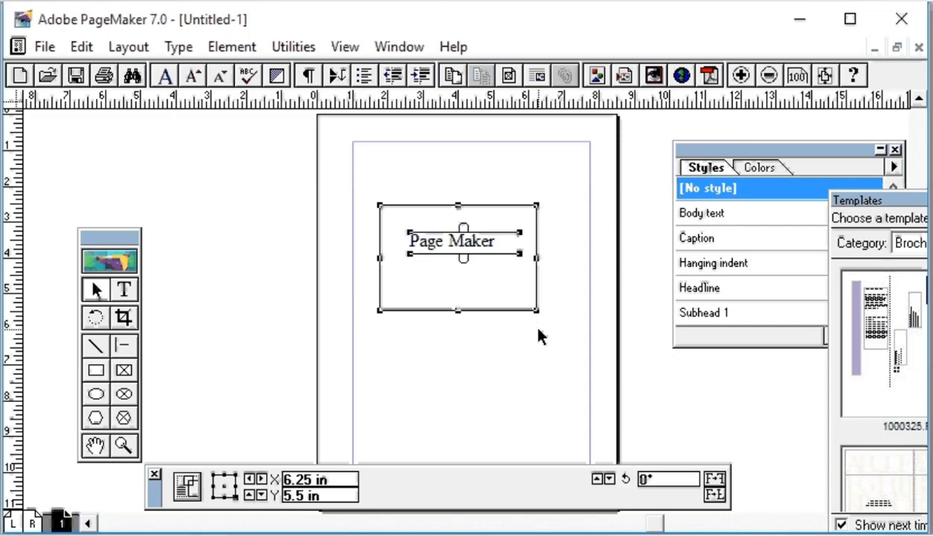
left_click(471, 354)
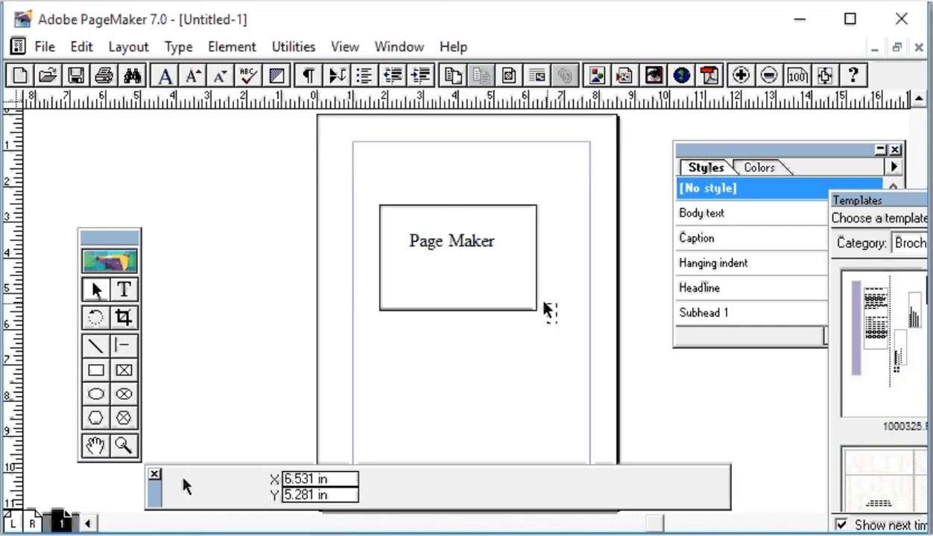
left_click_drag(516, 312, 527, 411)
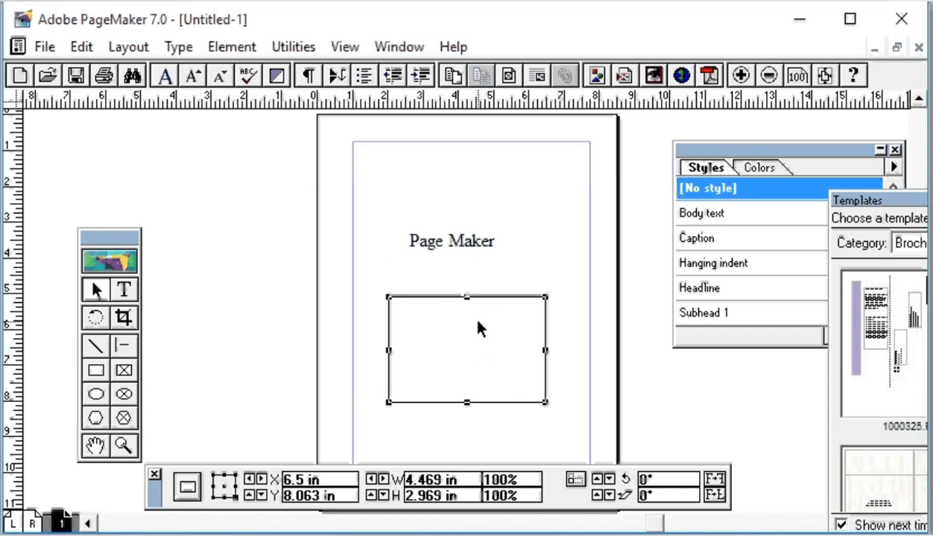
left_click_drag(500, 296, 486, 190)
left_click(474, 255)
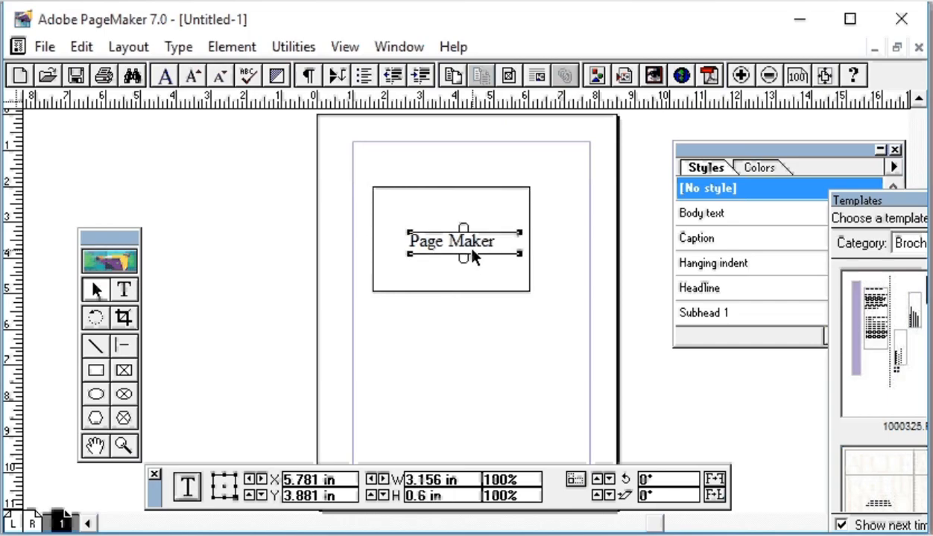
Step: Move the rectangle and the "Page Maker" text to the lower half of the page, keeping the text inside the rectangle
left_click(445, 287)
left_click_drag(408, 194, 426, 283)
left_click_drag(552, 317, 364, 178)
left_click_drag(424, 192, 458, 318)
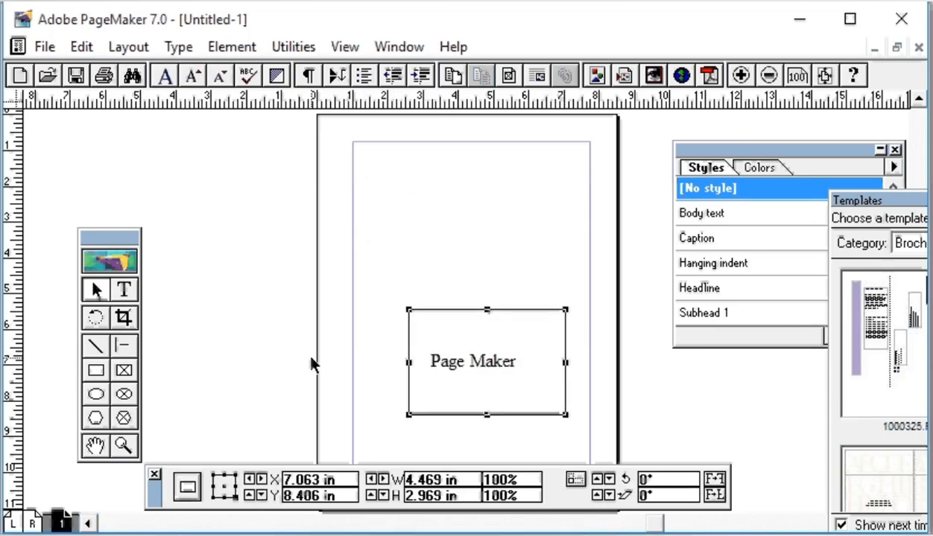
Step: Draw a rectangle frame about 4.63 in wide and 2.47 in high above the "Page Maker" rectangle
left_click(124, 370)
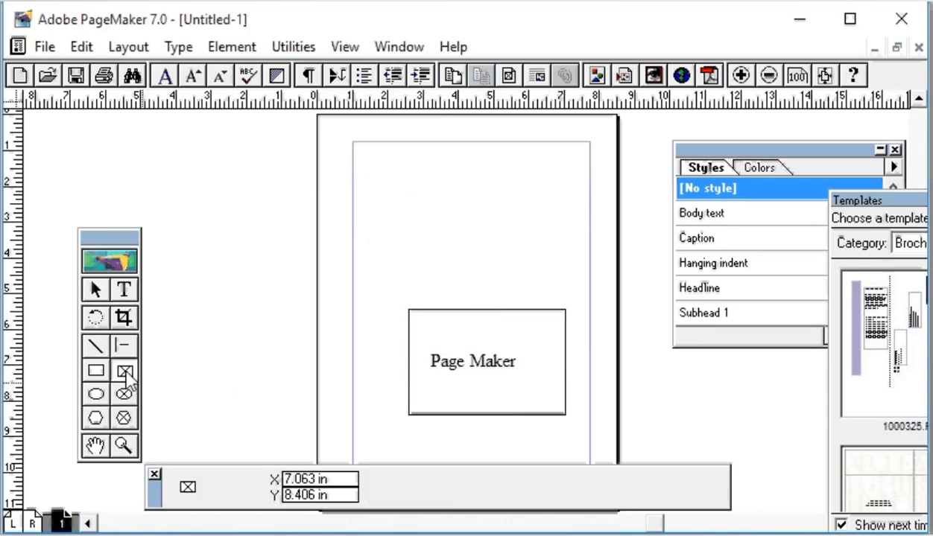
left_click_drag(397, 176, 559, 262)
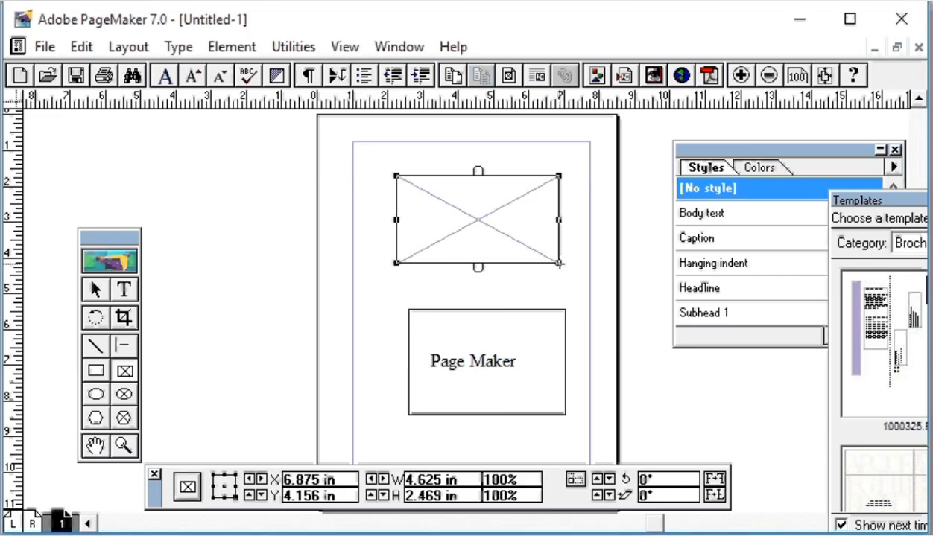
Step: Add the text "Page Maker" inside the upper rectangle frame and set its font size to 36
left_click(124, 290)
left_click_drag(426, 204, 529, 246)
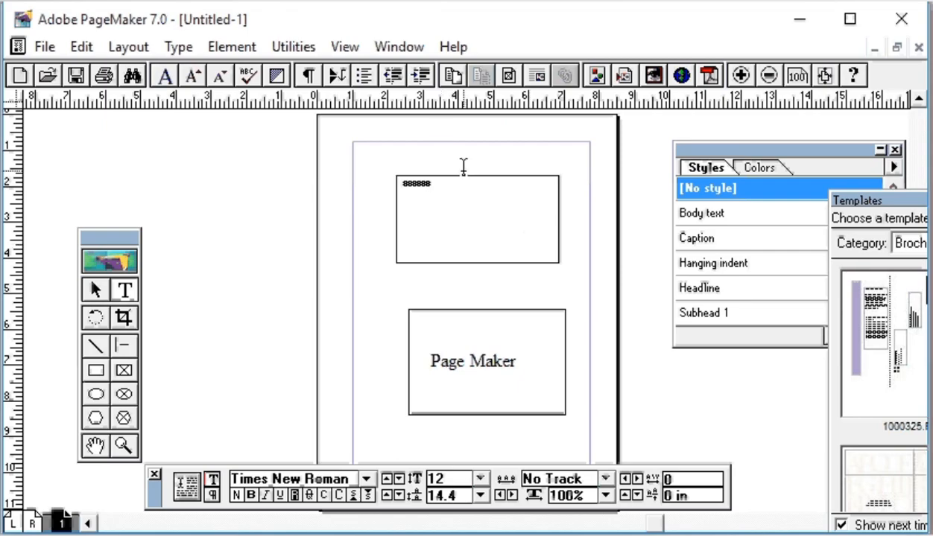
left_click(119, 293)
left_click_drag(432, 186, 389, 183)
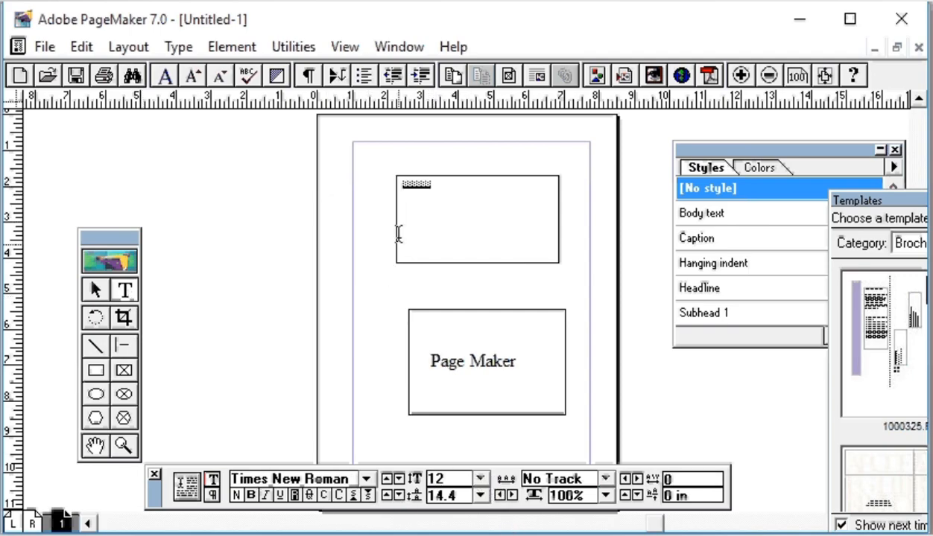
left_click(480, 478)
left_click(444, 459)
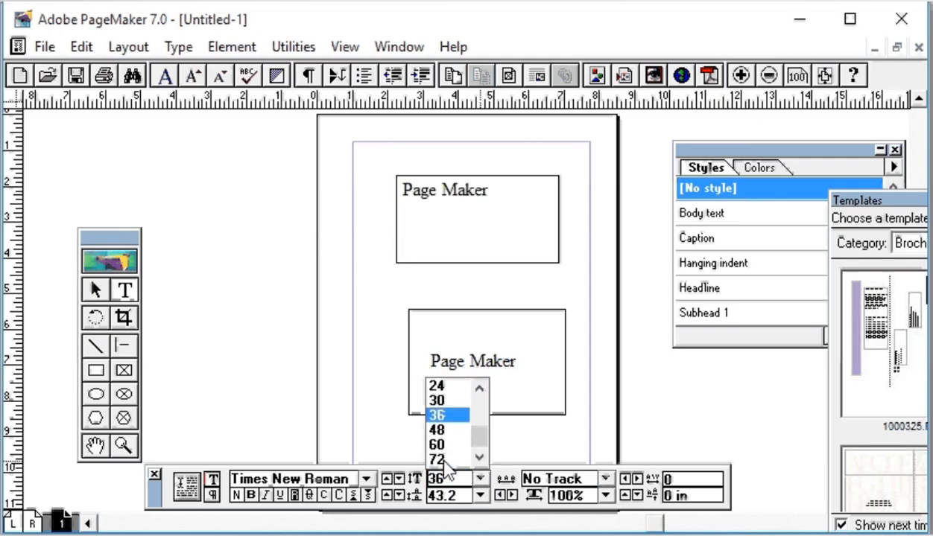
left_click(403, 430)
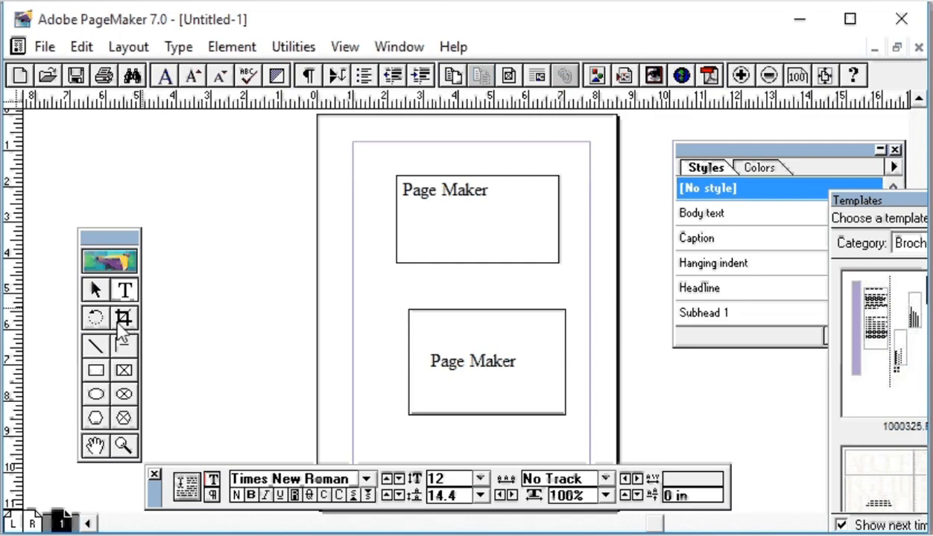
Step: Move the rectangle frame together with its "Page Maker" text up and to the right with the Pointer tool
left_click(95, 291)
left_click_drag(393, 163, 407, 351)
left_click_drag(429, 271, 571, 174)
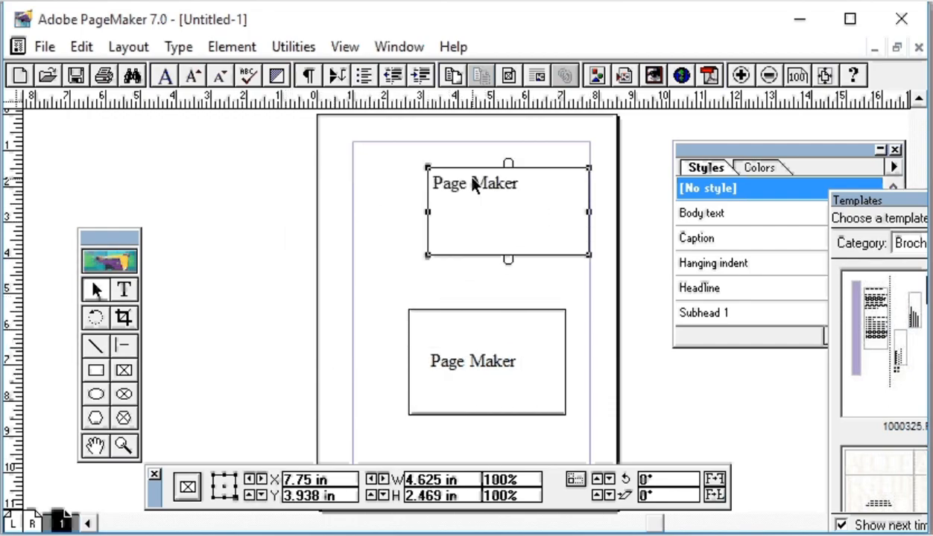
Step: Move the "Page Maker" text block alone slightly upward inside the lower rectangle
left_click_drag(528, 384, 432, 350)
left_click(124, 290)
left_click_drag(514, 364, 425, 365)
left_click(130, 294)
mouse_move(543, 388)
left_mouse_down()
mouse_move(421, 359)
mouse_move(417, 341)
mouse_move(535, 395)
left_mouse_up()
left_click(96, 289)
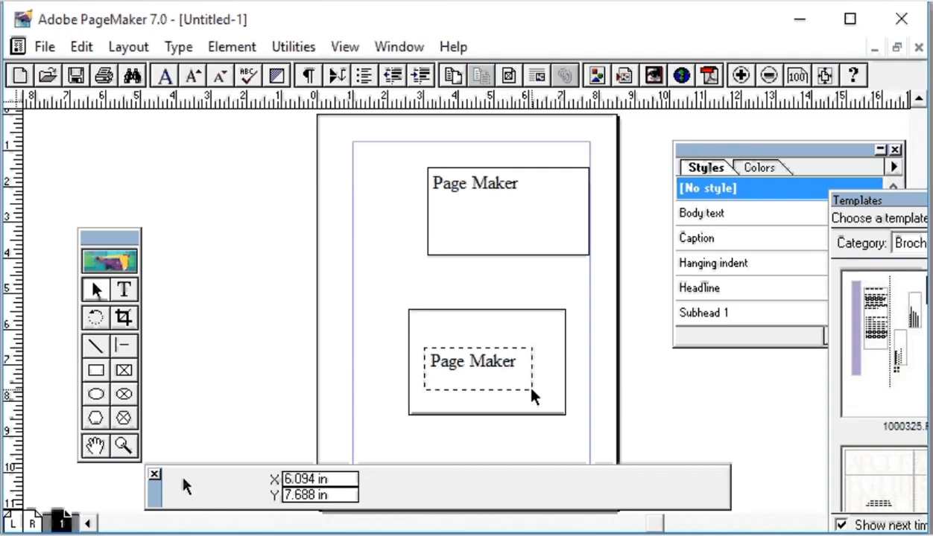
left_click(505, 374)
left_click_drag(503, 366, 441, 341)
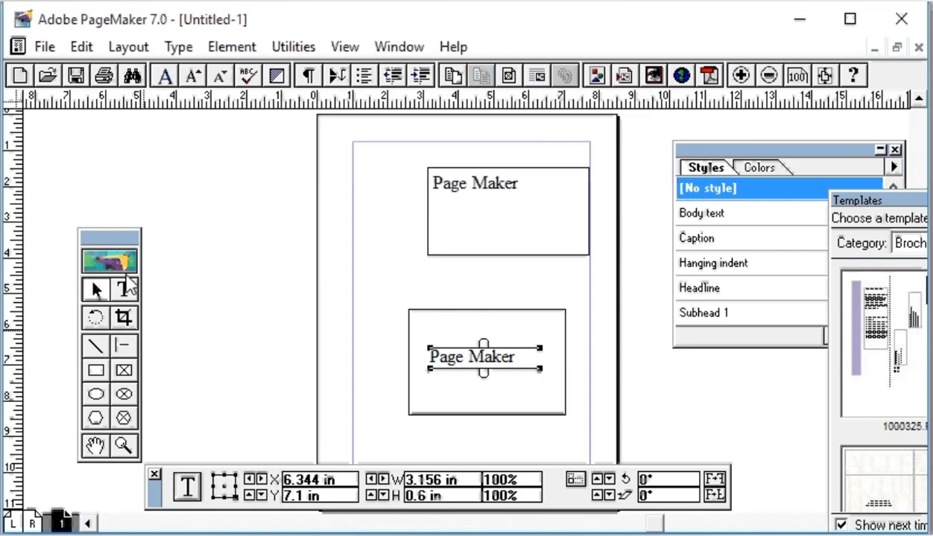
Step: Move the rectangle frame with its "Page Maker" text down and to the left, just above the lower rectangle
left_click(124, 290)
left_click(521, 183)
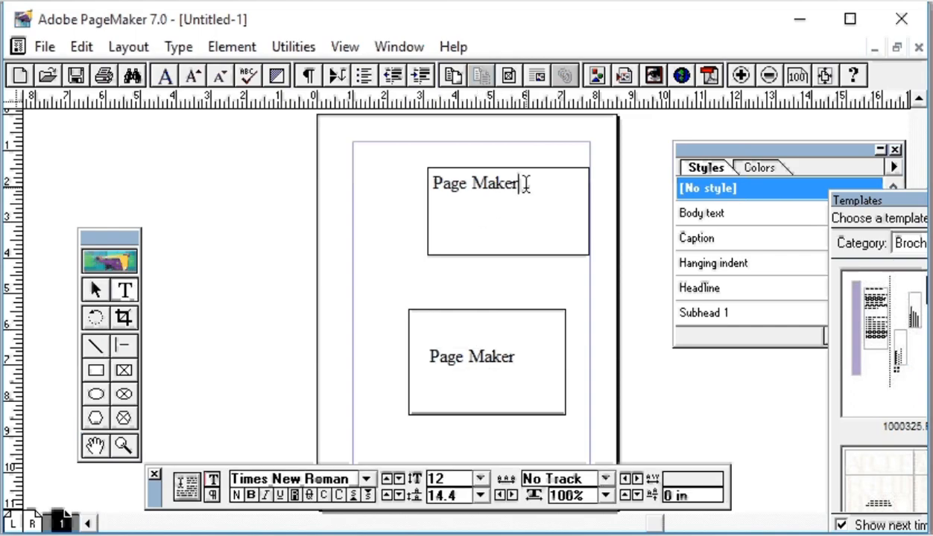
left_click(380, 177, "shift")
left_click(124, 290)
left_click(95, 290)
left_click_drag(469, 205, 421, 234)
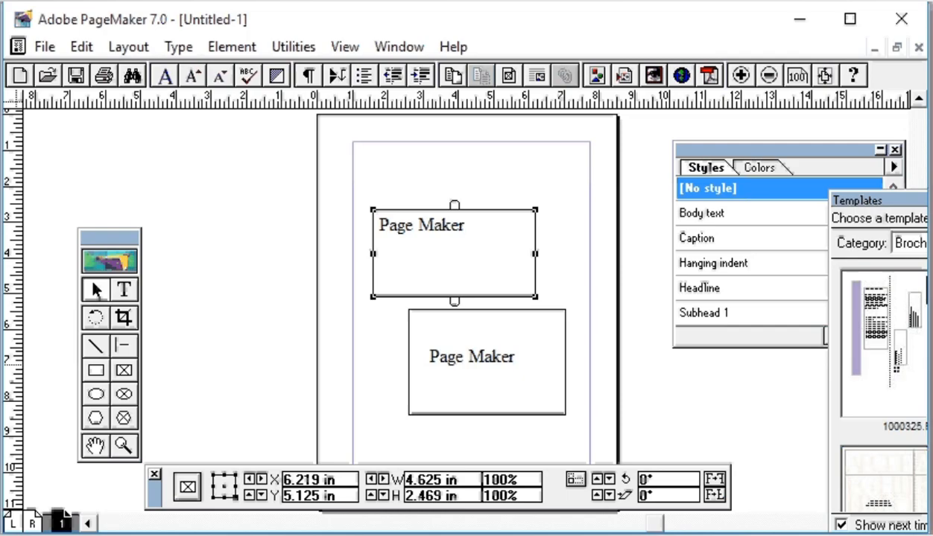
Step: Draw an ellipse about 3.13 by 3.19 in on the blank page and an ellipse frame about 3.25 in across below it
left_click(96, 291)
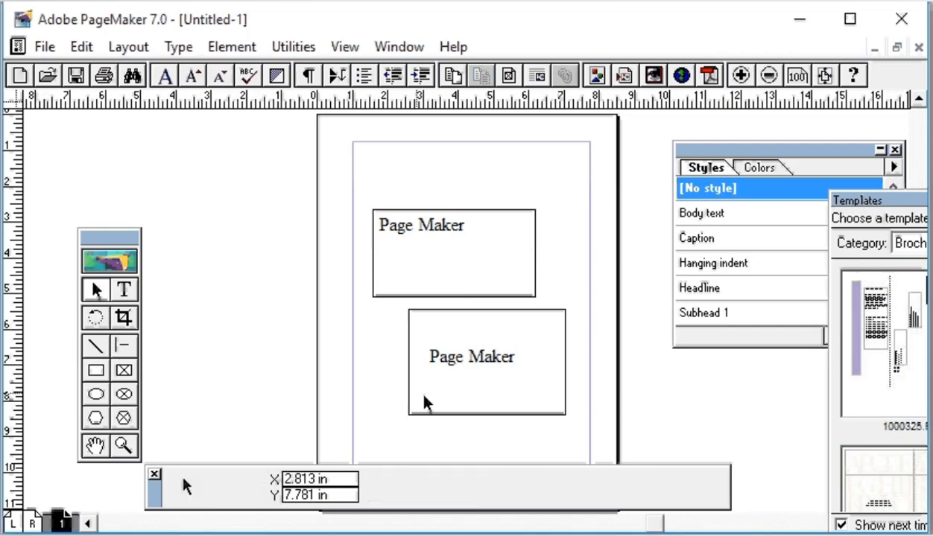
left_click_drag(114, 238, 135, 168)
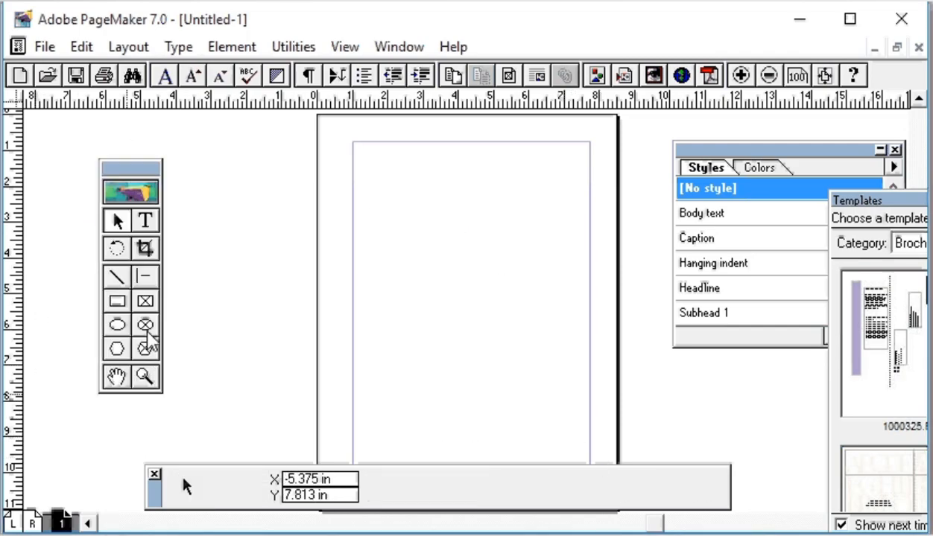
left_click(117, 327)
left_click_drag(370, 216, 481, 330)
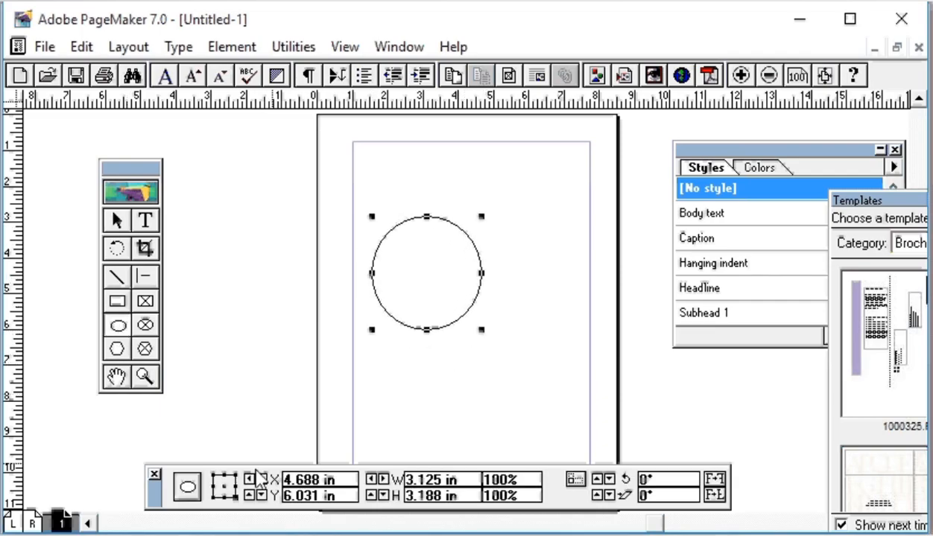
left_click(153, 322)
left_click_drag(527, 446, 513, 470)
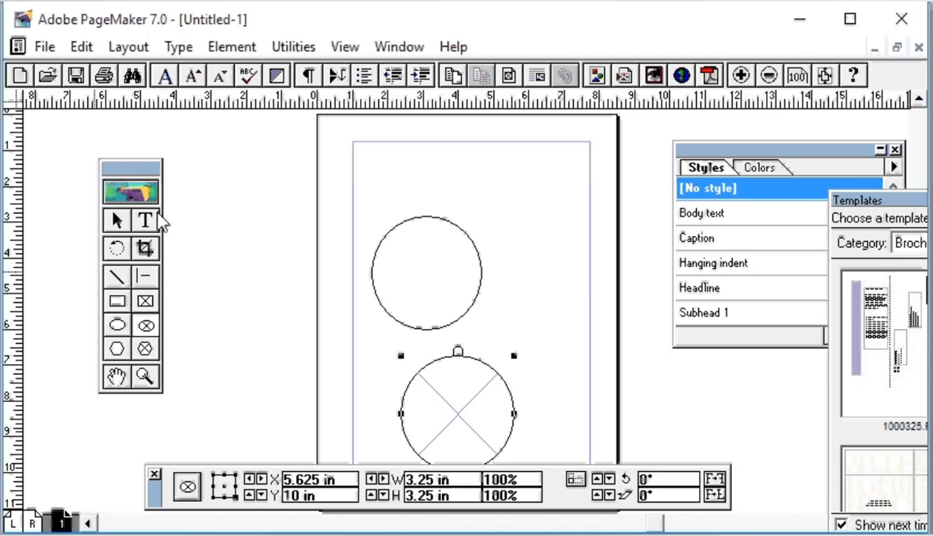
Step: Add a text block reading "Toolbox" inside the upper ellipse with the Text tool
left_click(146, 220)
left_click_drag(382, 251, 478, 302)
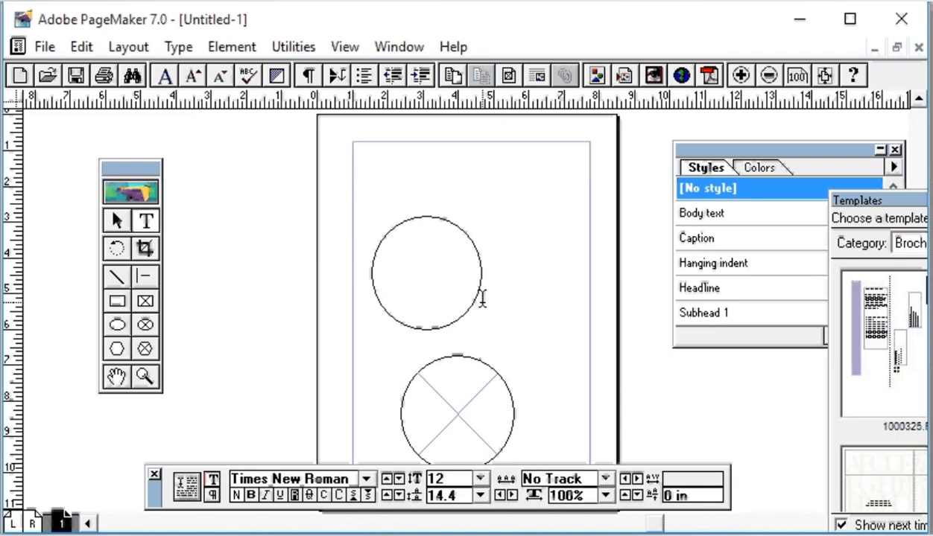
type("aaa")
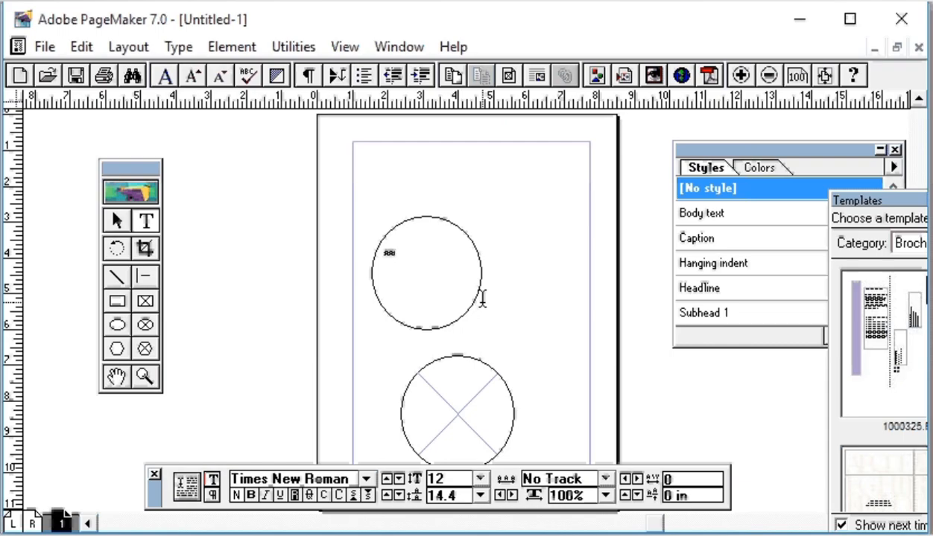
key("ctrl+a")
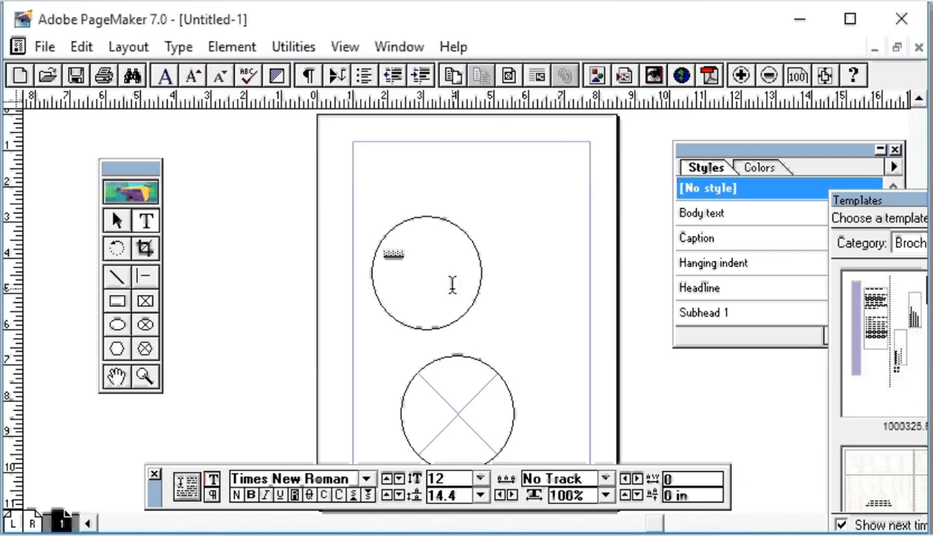
left_click(451, 285)
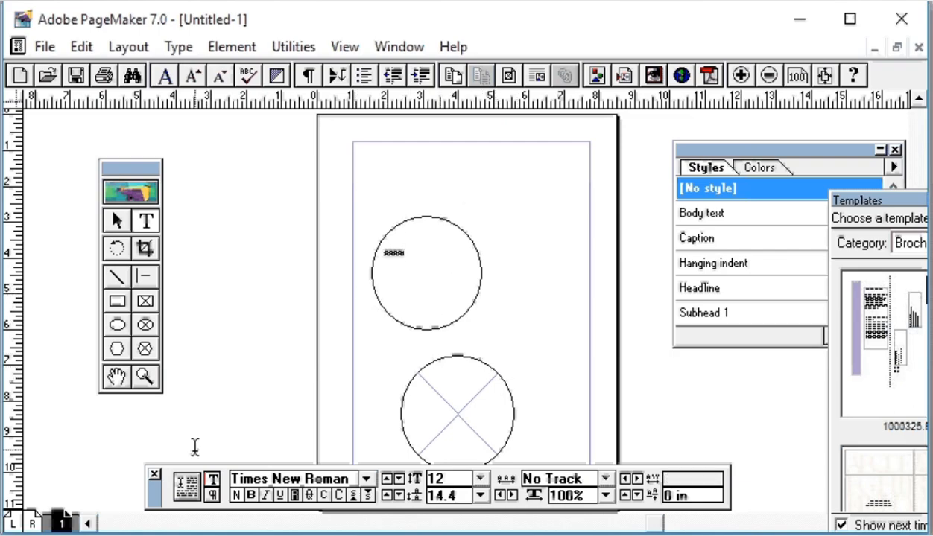
Step: Set the font size of the "Toolbox" text in the upper ellipse to 36
left_click(117, 221)
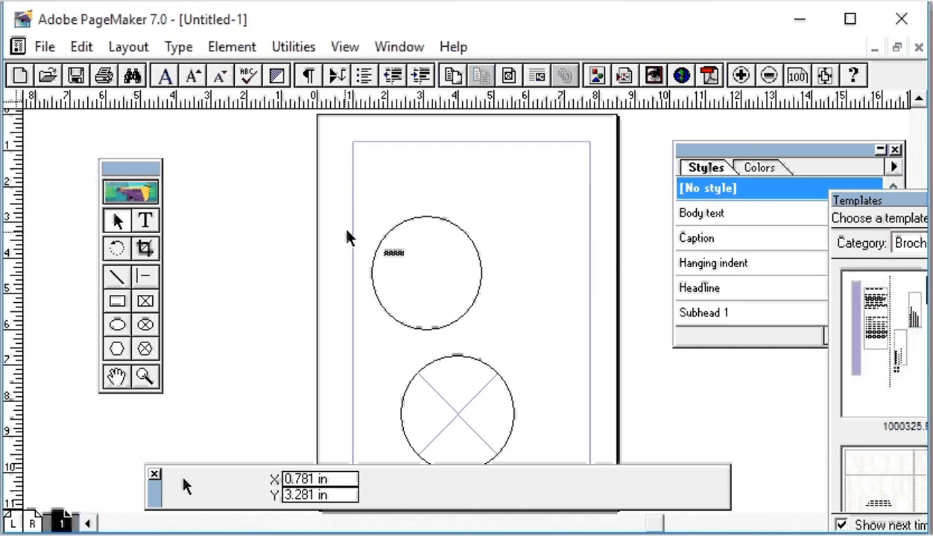
left_click(140, 222)
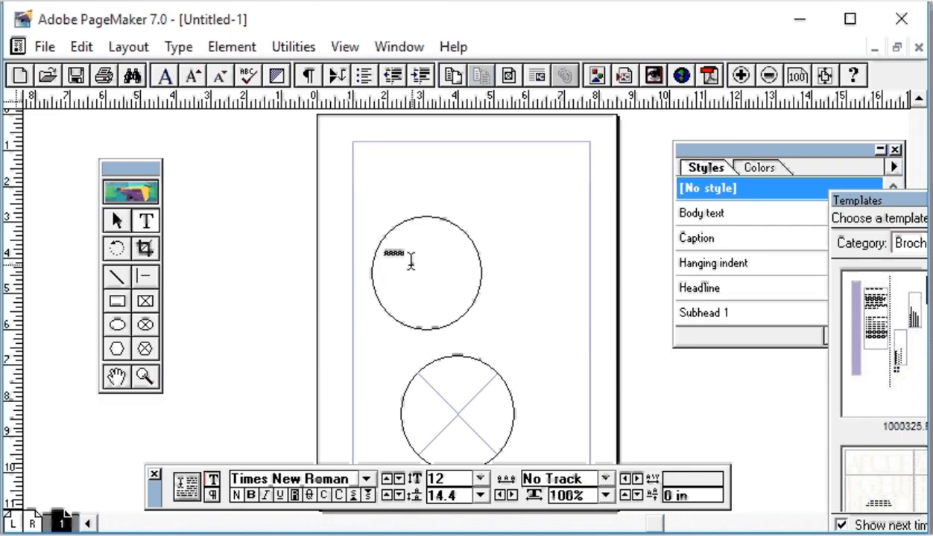
left_click_drag(370, 252, 404, 255)
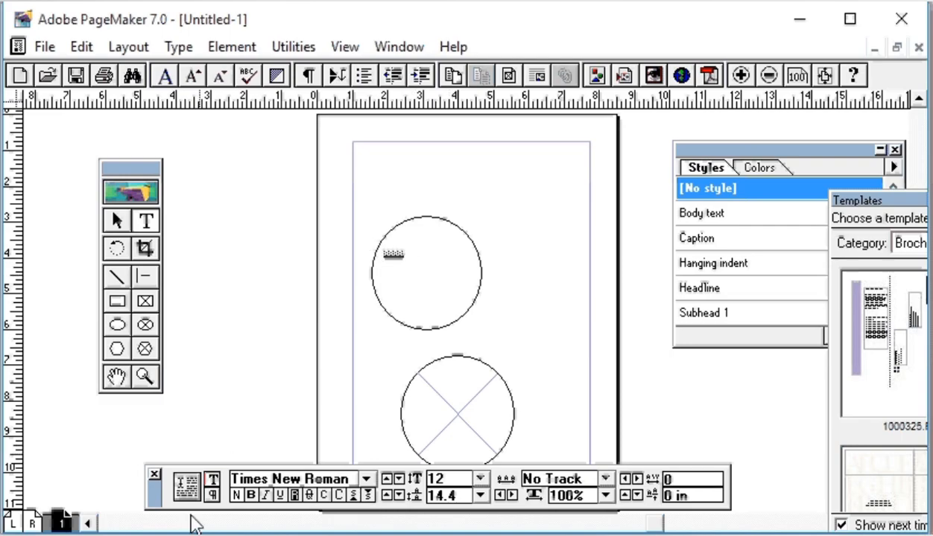
left_click(480, 478)
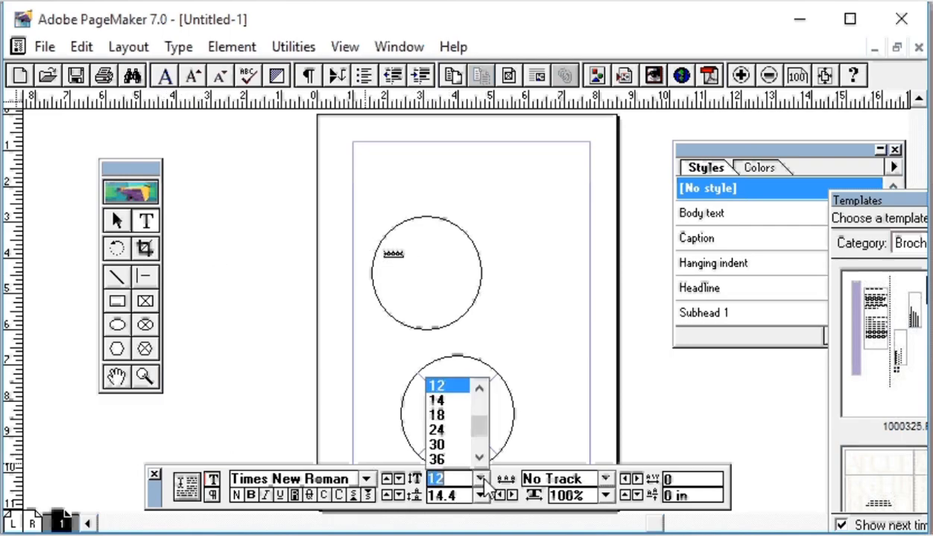
left_click(439, 457)
key("ctrl+z")
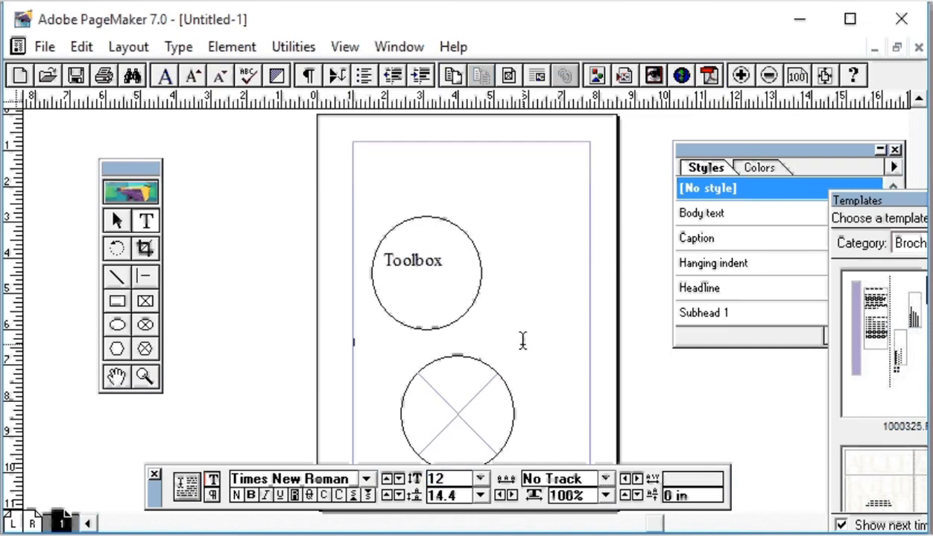
key("ctrl+z")
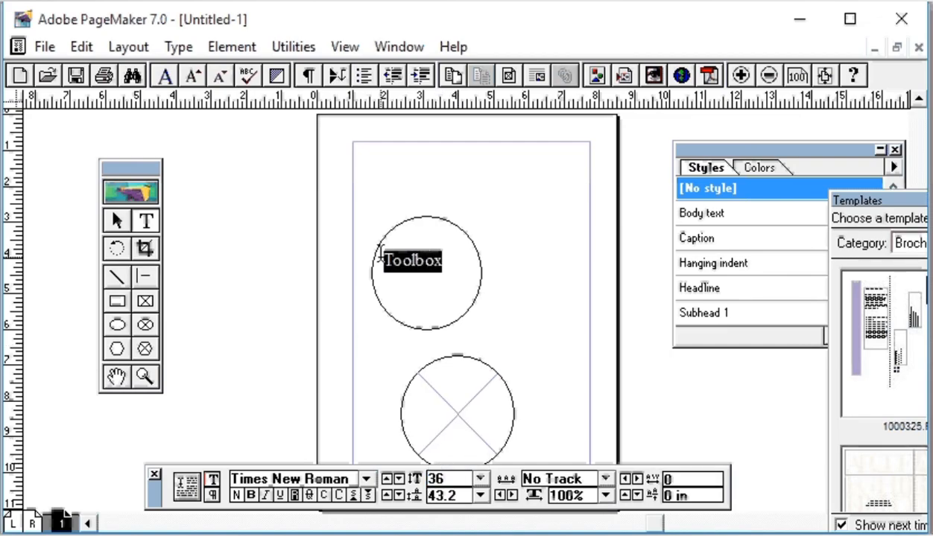
key("ctrl+z")
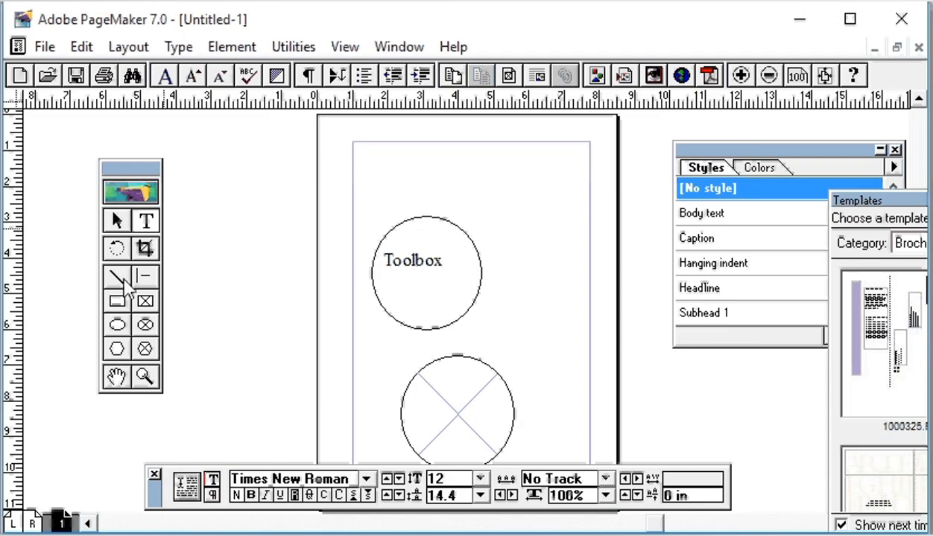
Step: Separate the upper ellipse from its "Toolbox" text by moving the ellipse up and right and the text up and left
left_click(117, 222)
left_click_drag(371, 209, 517, 347)
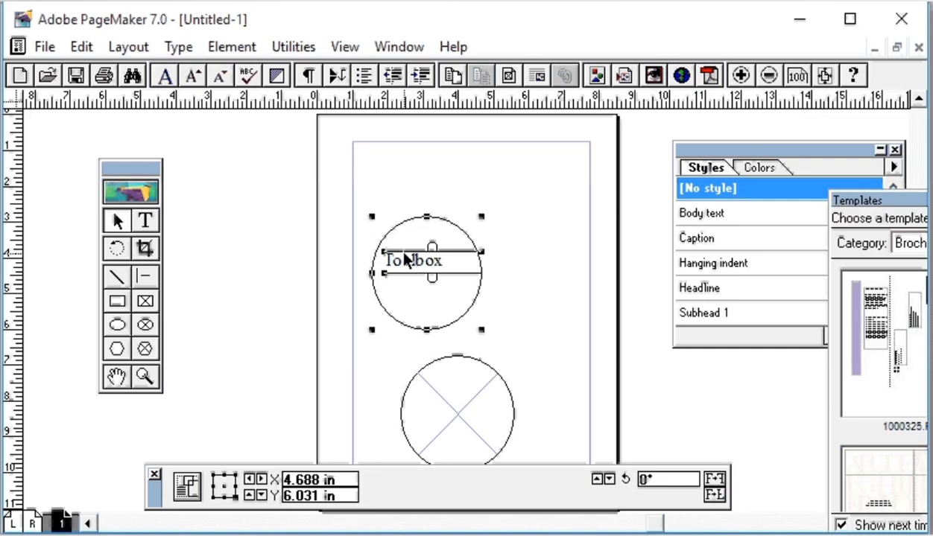
left_click(468, 209)
left_click_drag(353, 237, 505, 237)
key("ctrl+z")
left_click_drag(504, 328, 360, 215)
left_click_drag(430, 221, 504, 191)
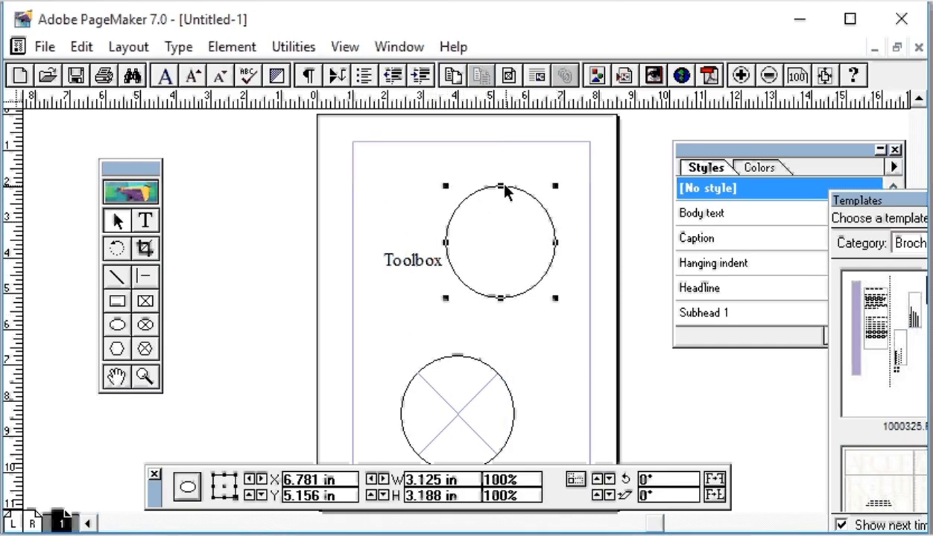
left_click_drag(397, 270, 378, 244)
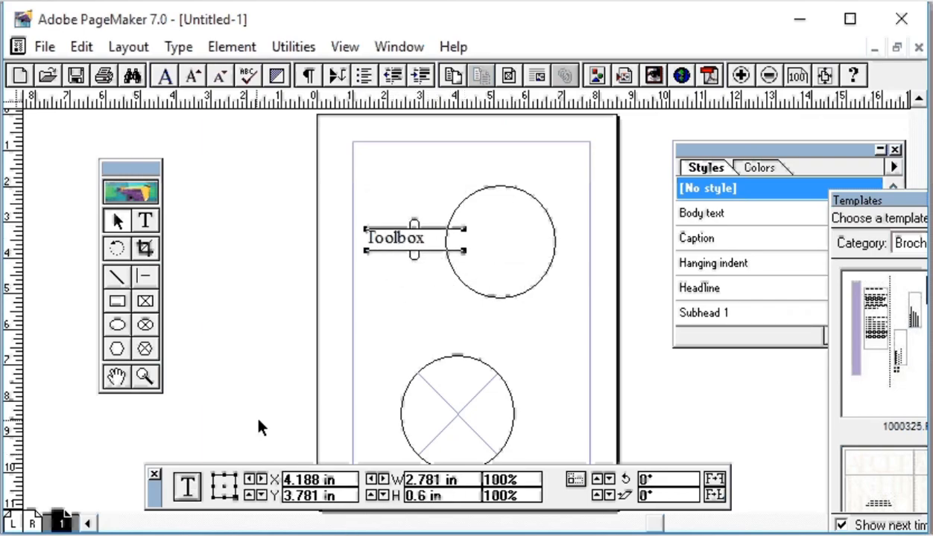
Step: Add the text "Toolbox" at font size 36 inside the lower ellipse frame
left_click(145, 220)
left_click_drag(439, 384, 520, 431)
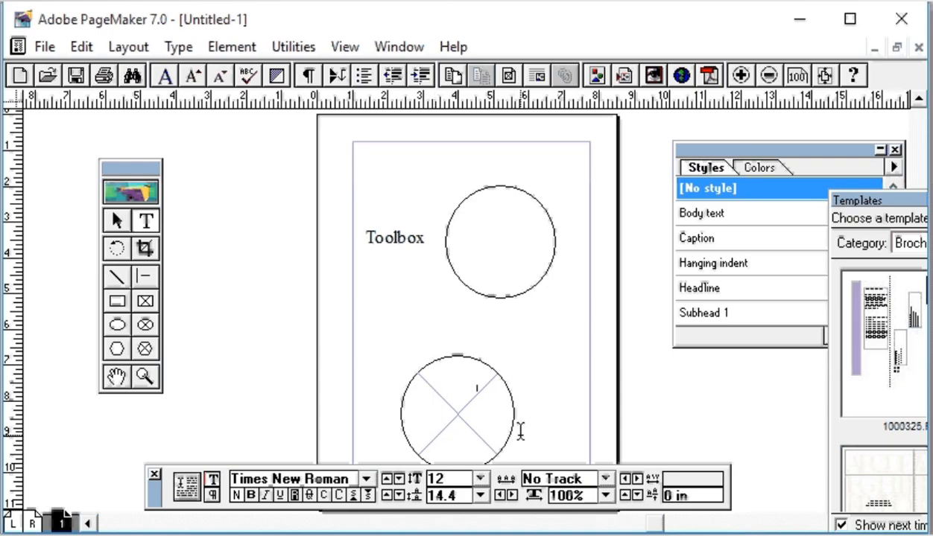
type("Toolbox")
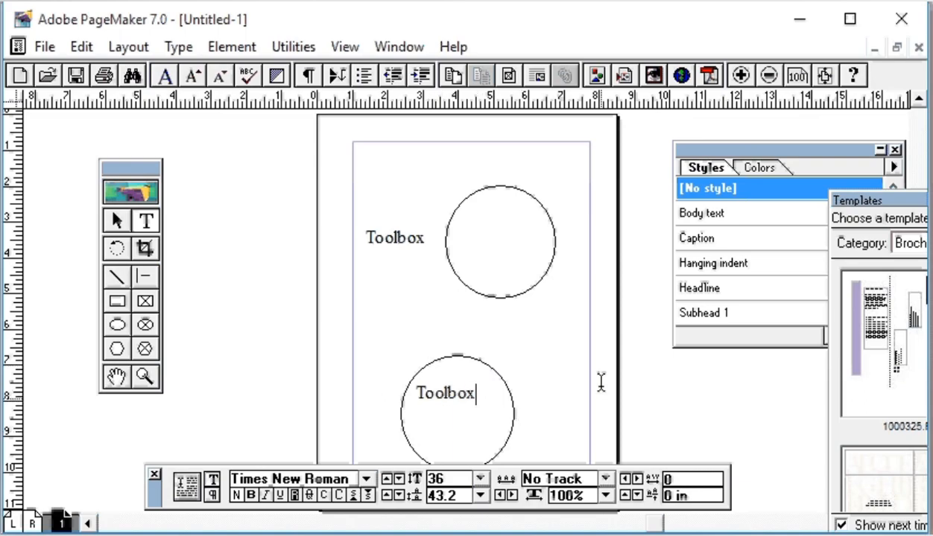
left_click(353, 283)
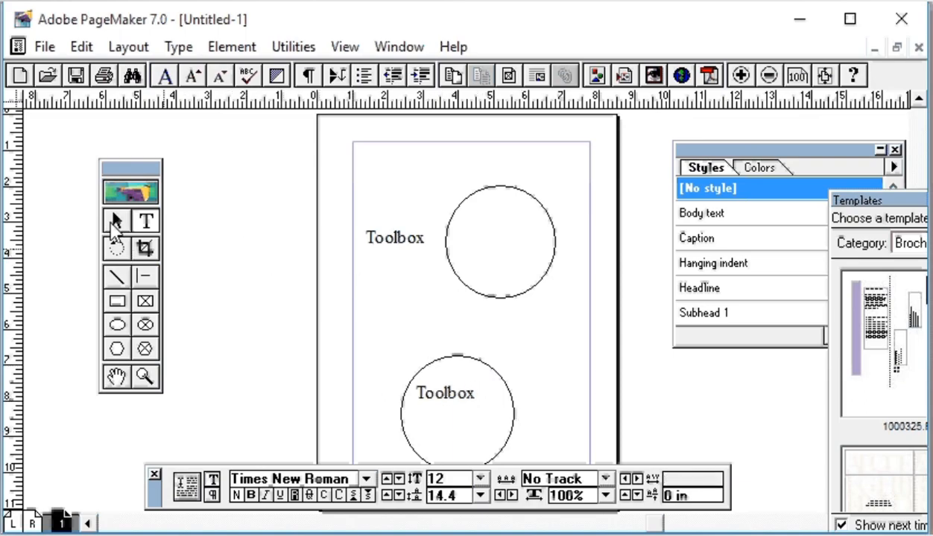
Step: Move the ellipse frame together with its "Toolbox" text upward on the page with the Pointer tool
left_click(116, 221)
left_click_drag(385, 366, 550, 469)
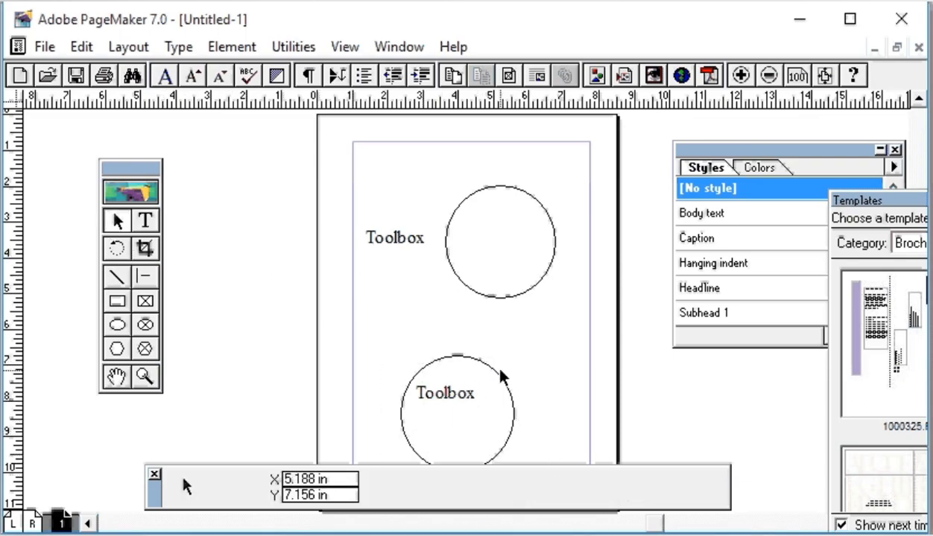
left_click(491, 377)
left_click(373, 396)
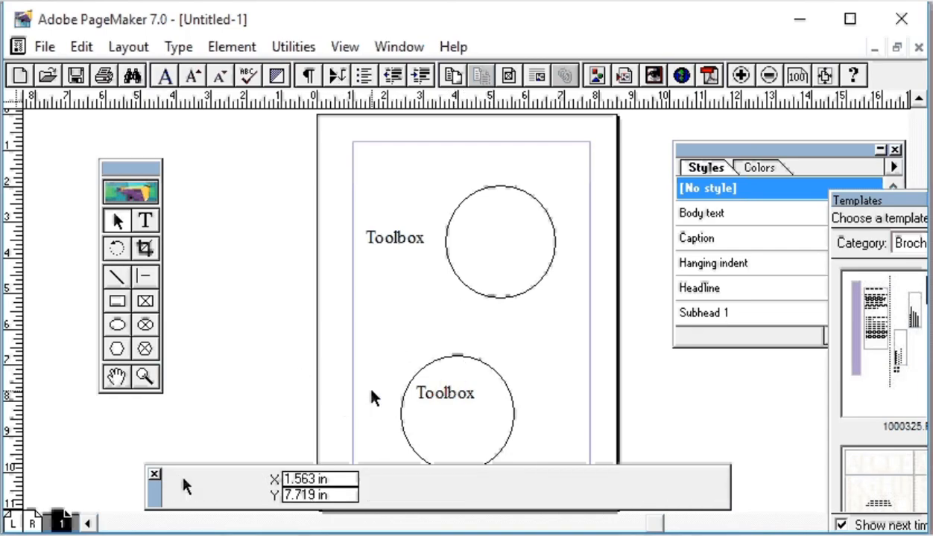
left_click_drag(574, 452, 359, 377)
left_click_drag(495, 372, 506, 313)
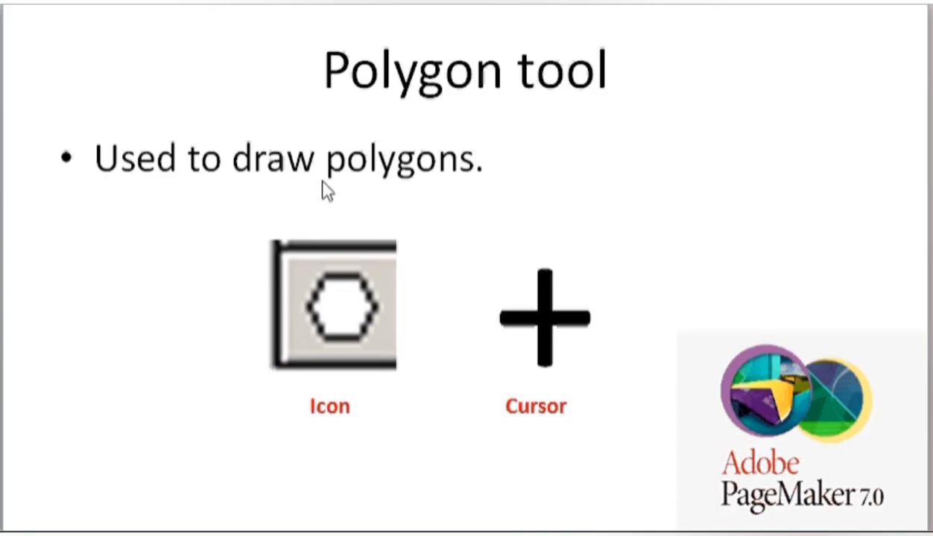
mouse_move(480, 534)
key("Right")
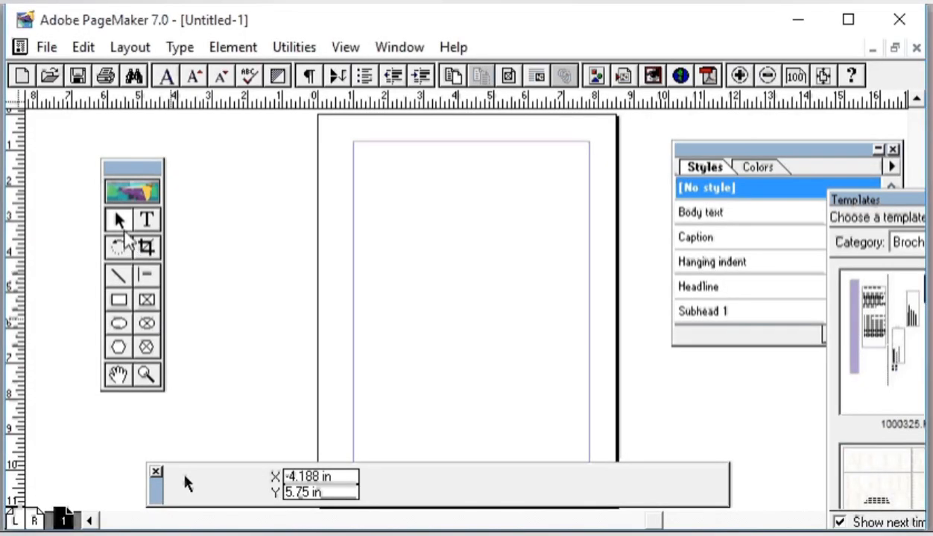
Step: Draw a hexagon about 3.33 in wide and 3.09 in high in the upper part of the blank page with the Polygon tool
left_click(118, 347)
left_click_drag(377, 151, 519, 260)
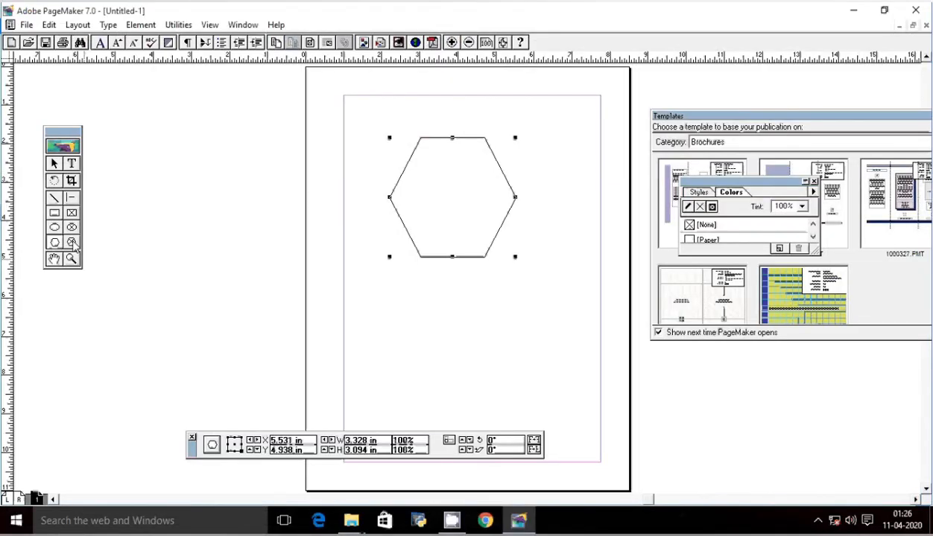
Step: Draw a polygon frame below the hexagon in the lower part of the page with the Polygon Frame tool
left_click(72, 242)
left_click_drag(401, 304, 536, 418)
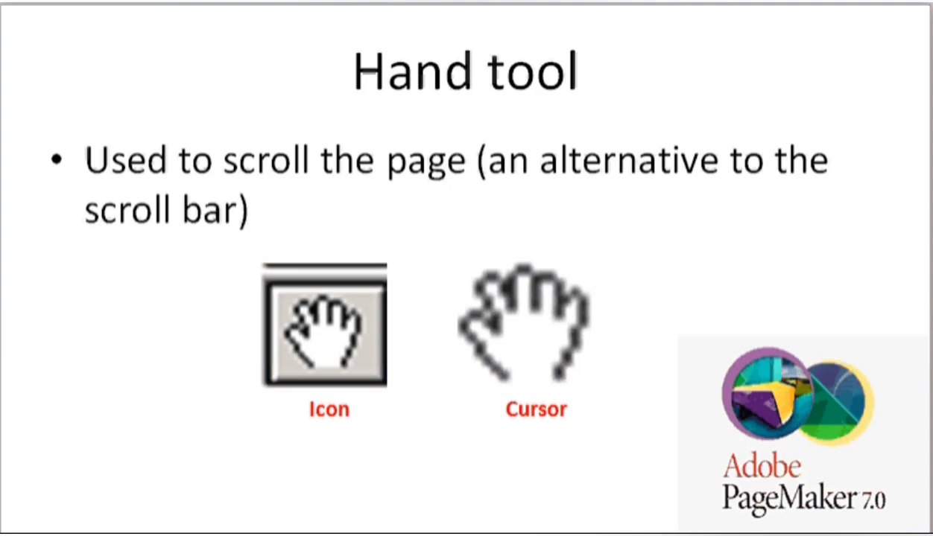
key("Page_Down")
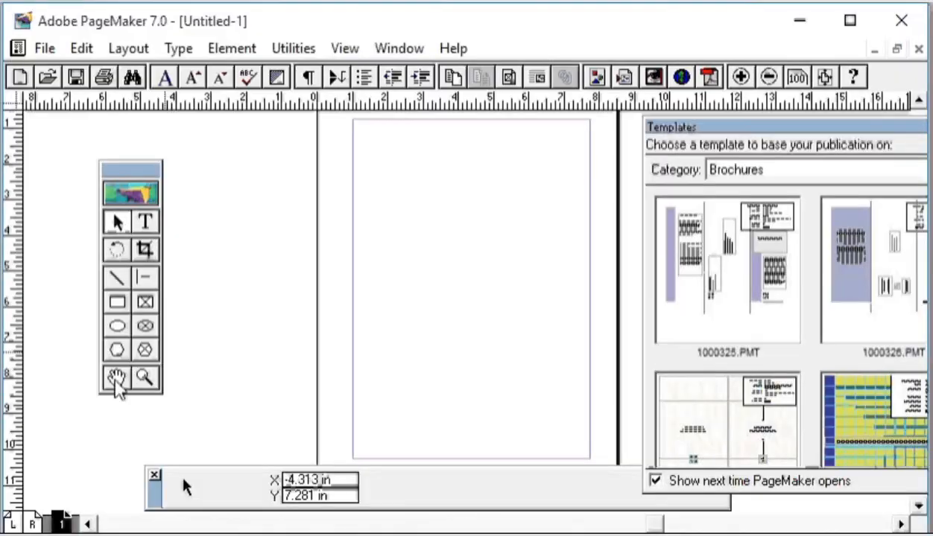
Step: Pan the blank page down and back up in the view with the Hand tool
left_click(117, 380)
left_click_drag(461, 211, 438, 477)
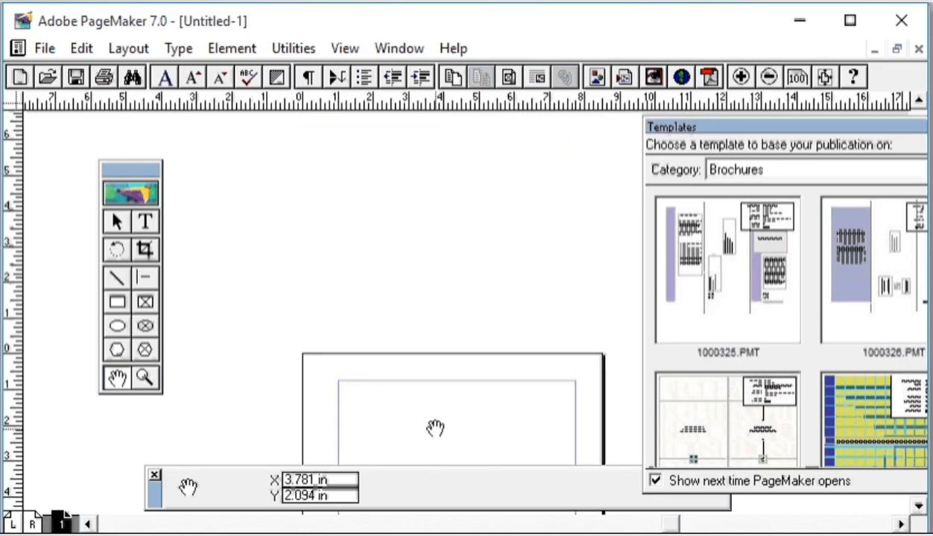
left_click_drag(433, 428, 439, 181)
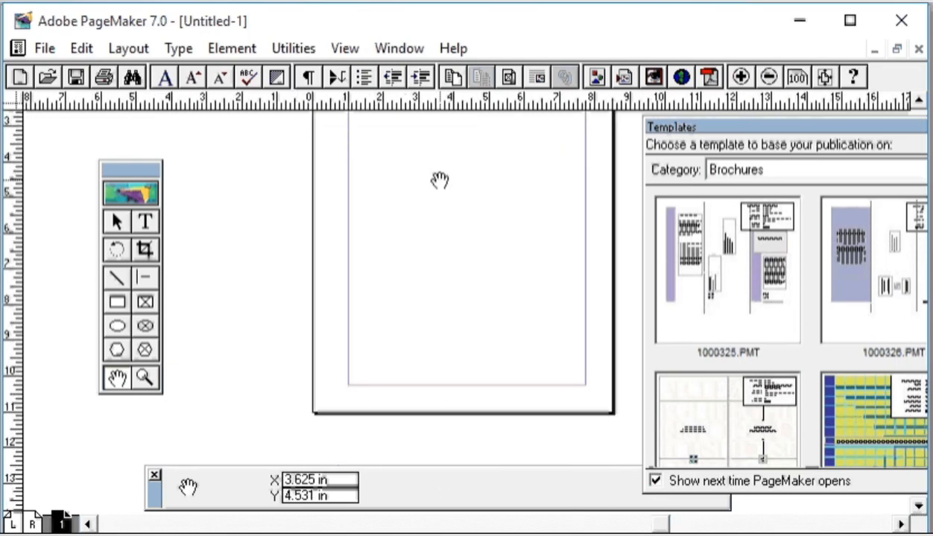
Step: Magnify the page around its left margin to 50% with the Zoom tool and briefly view the available view sizes
left_click(141, 380)
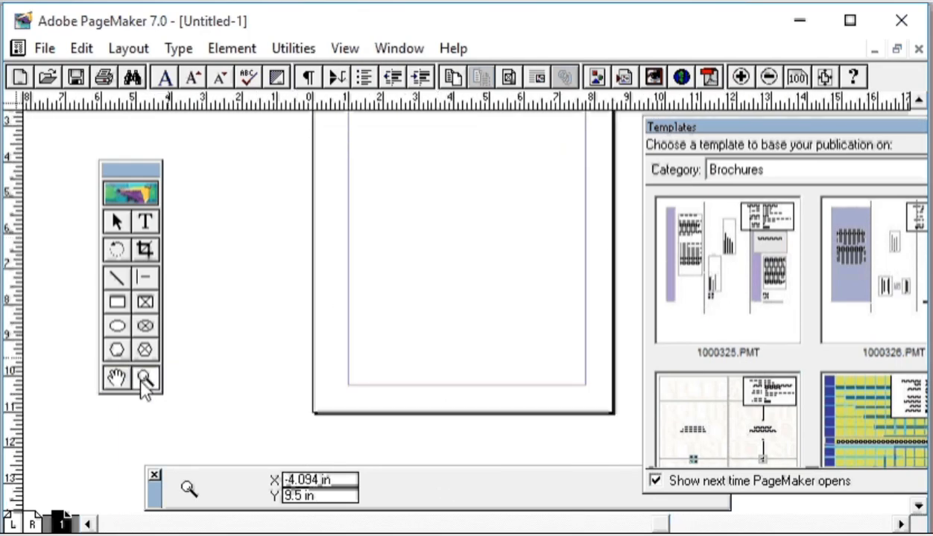
left_click(386, 232)
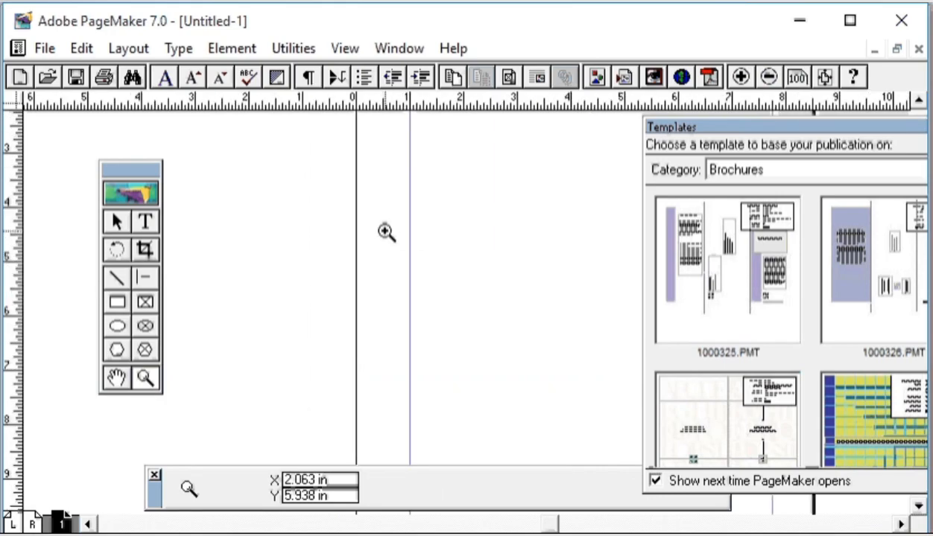
right_click(441, 184)
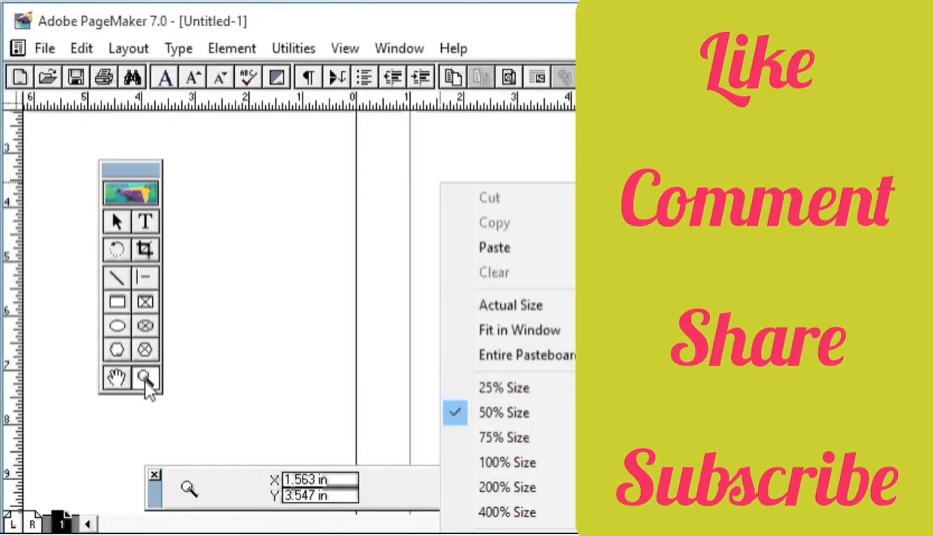
left_click(146, 380)
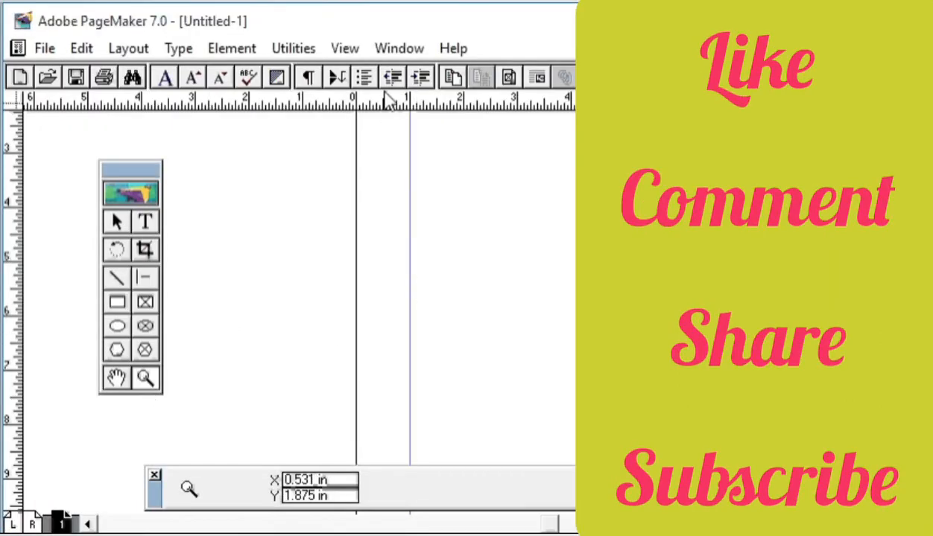